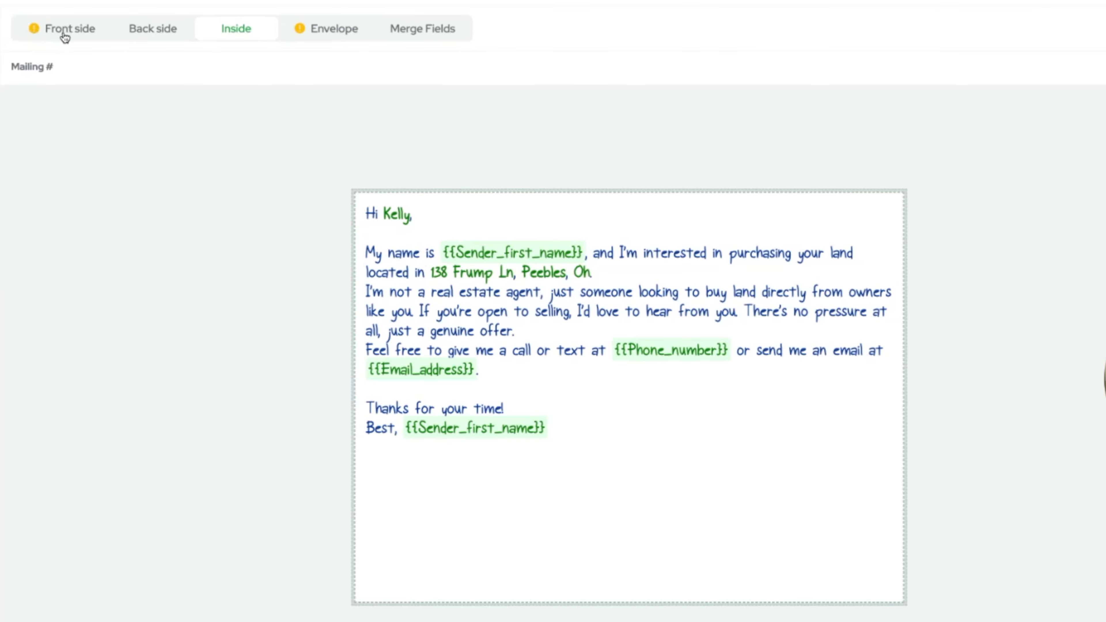
Review the Front, Back, Inside, Envelope and merge-field tabs, ending on the postcard front.
click(64, 35)
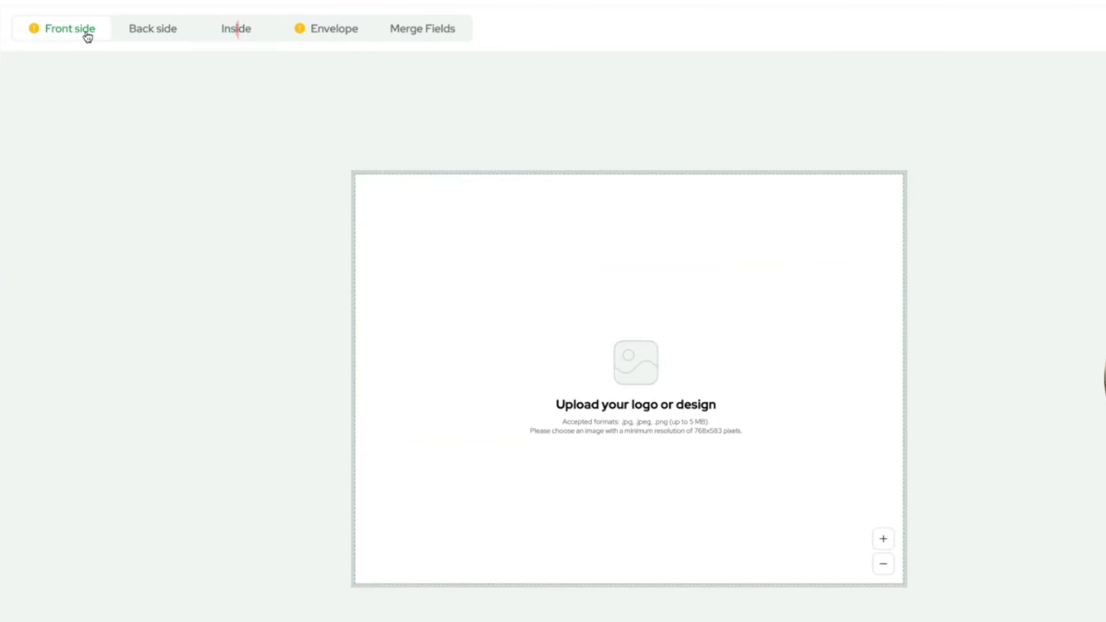
click(128, 32)
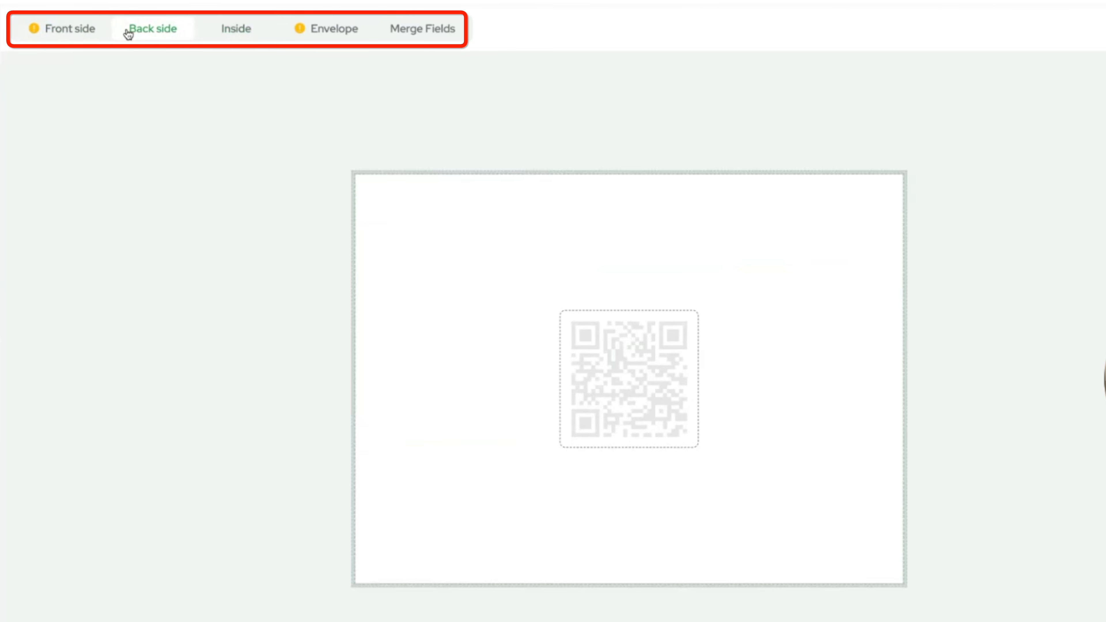
click(226, 33)
click(307, 38)
click(407, 34)
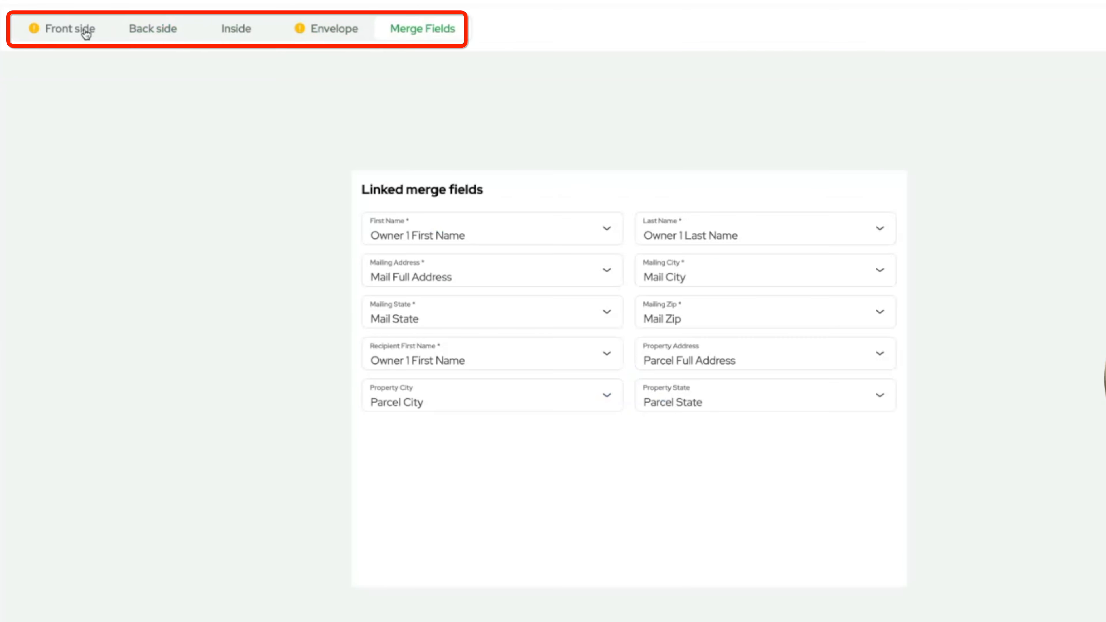
click(81, 32)
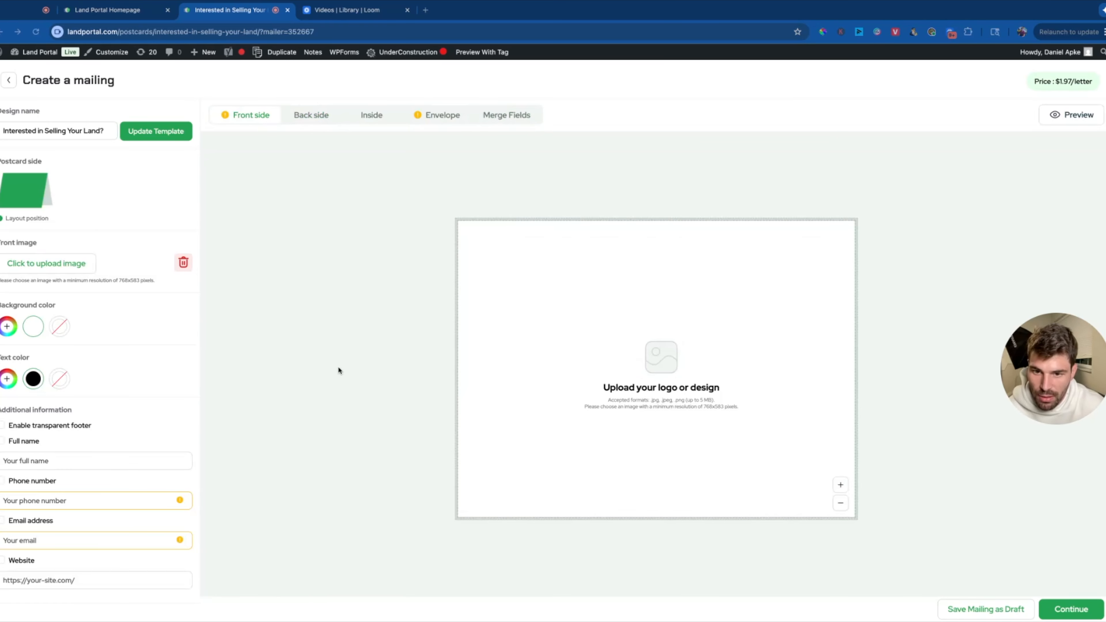
Upload the APKE LAND logo to the front and shrink it three zoom steps.
key(Return)
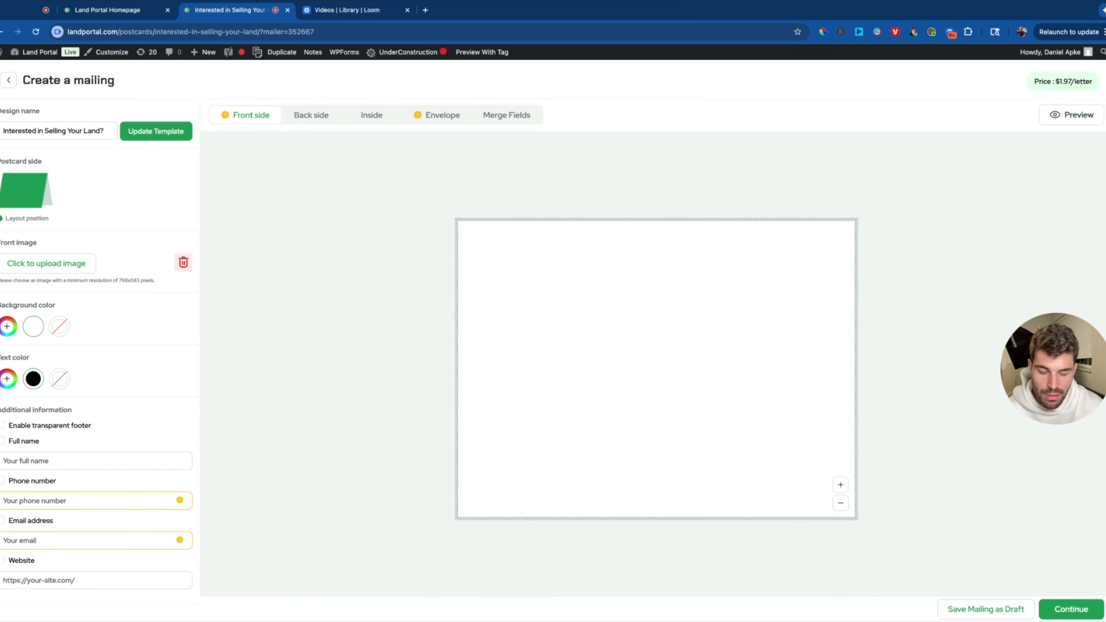
click(840, 503)
click(840, 504)
click(841, 504)
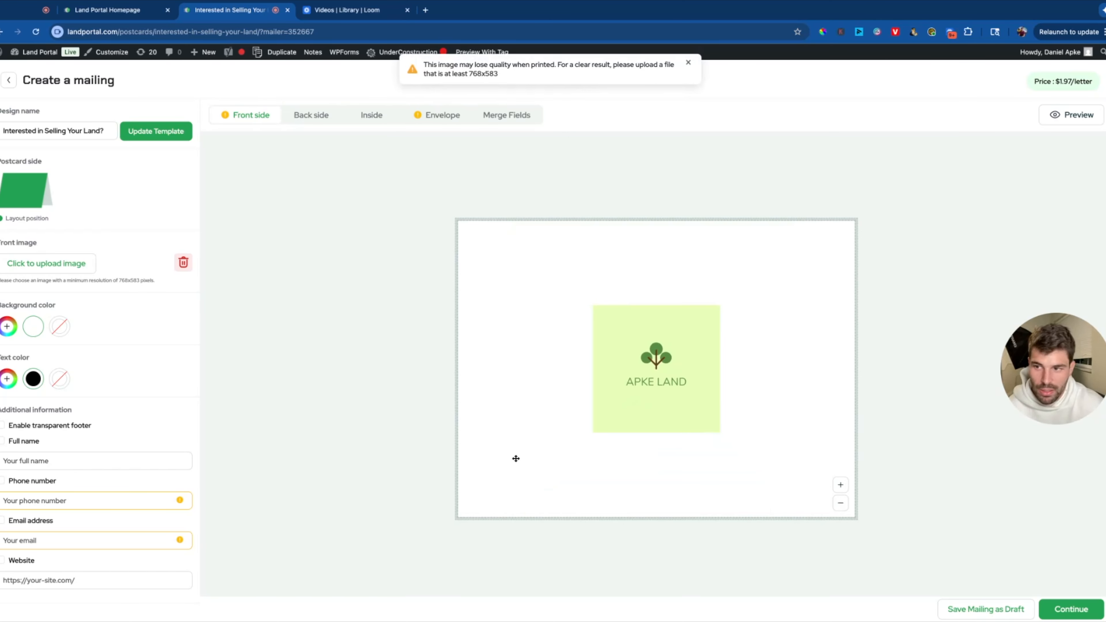
scroll(67, 314, down, 1)
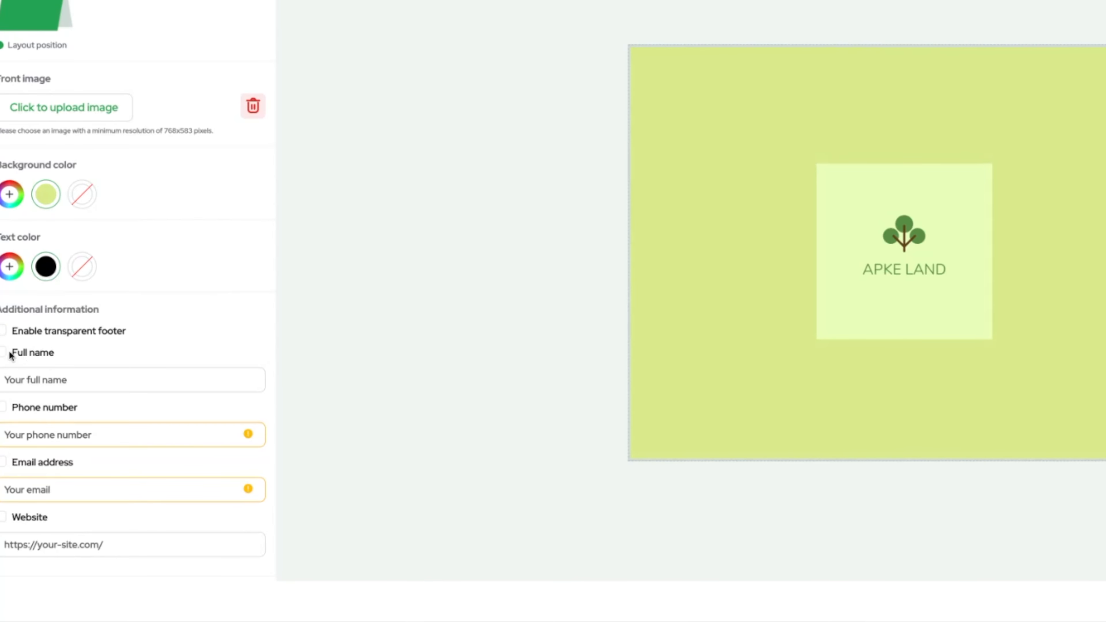
Add full name, phone number, email address and website to the front footer.
click(9, 353)
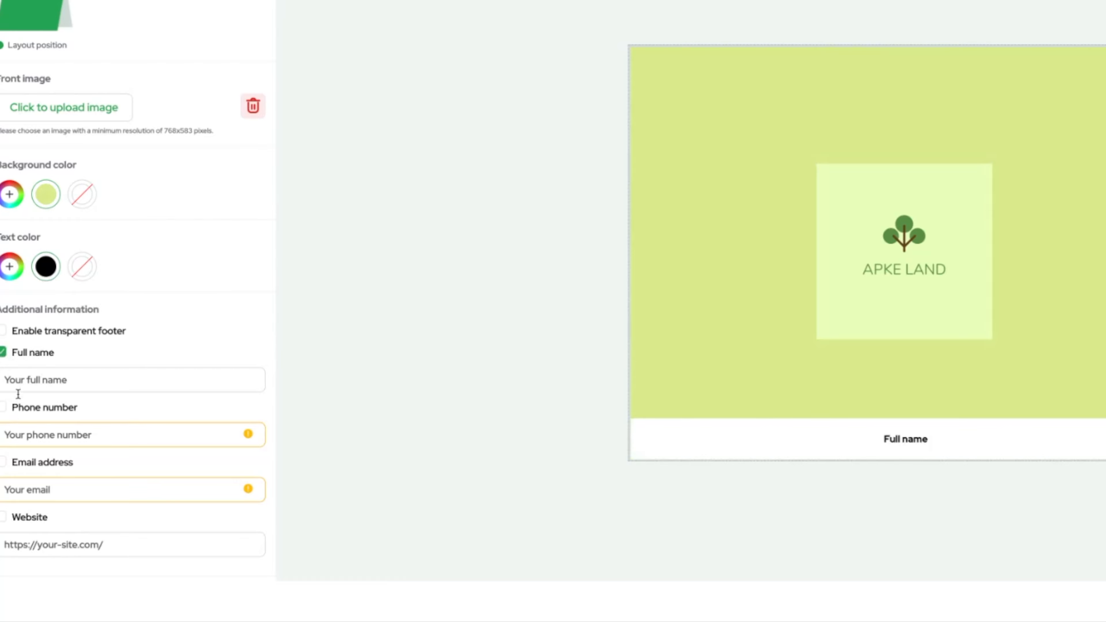
click(4, 408)
click(4, 463)
click(4, 517)
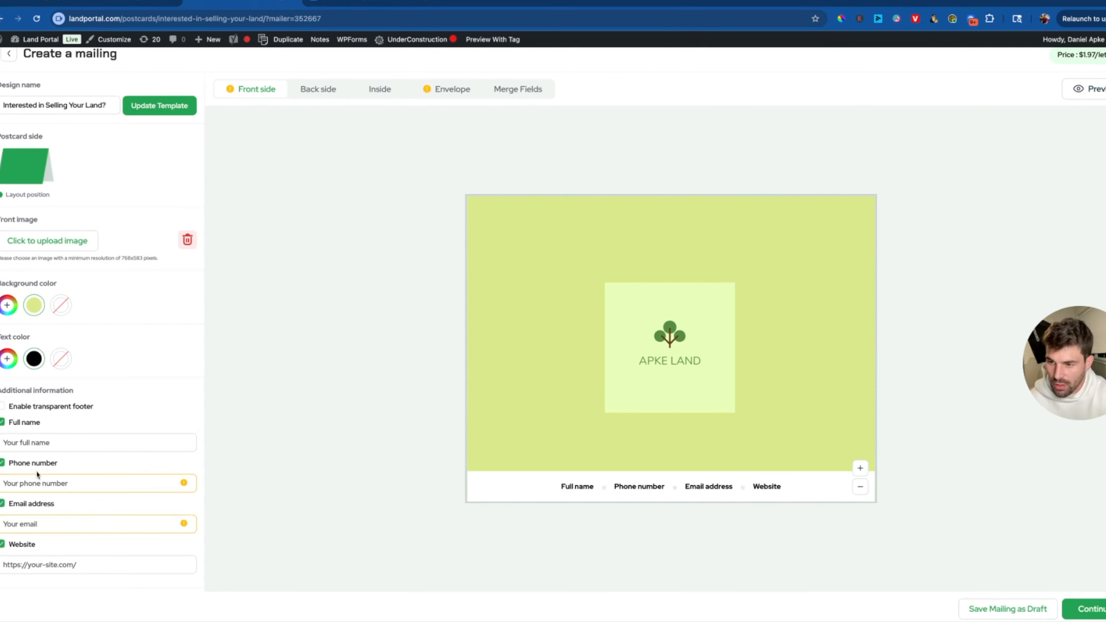
click(36, 481)
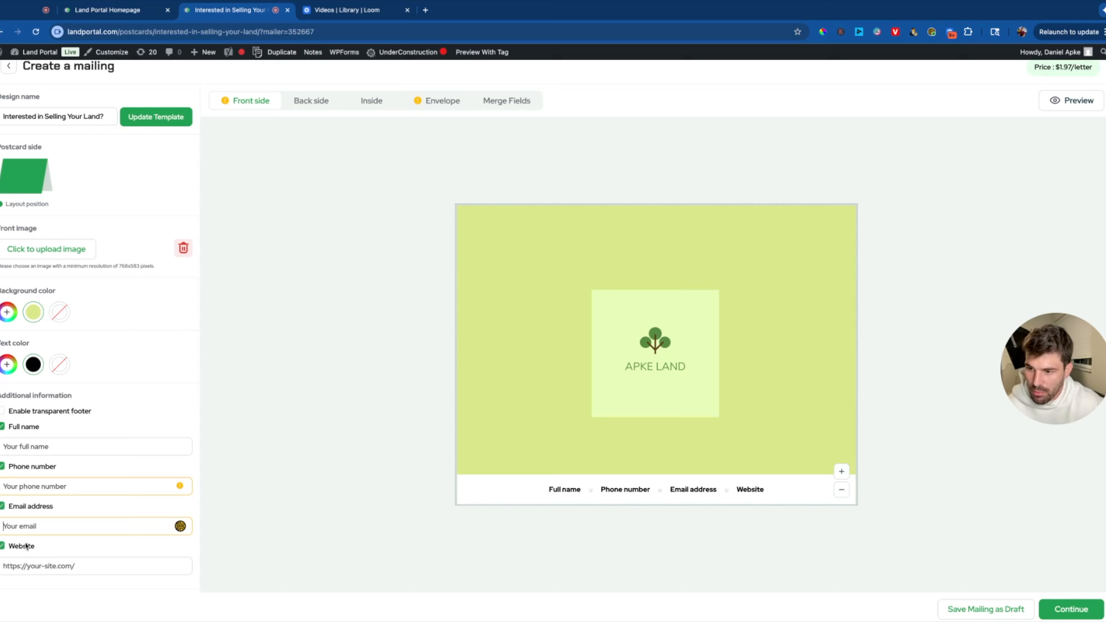
click(30, 562)
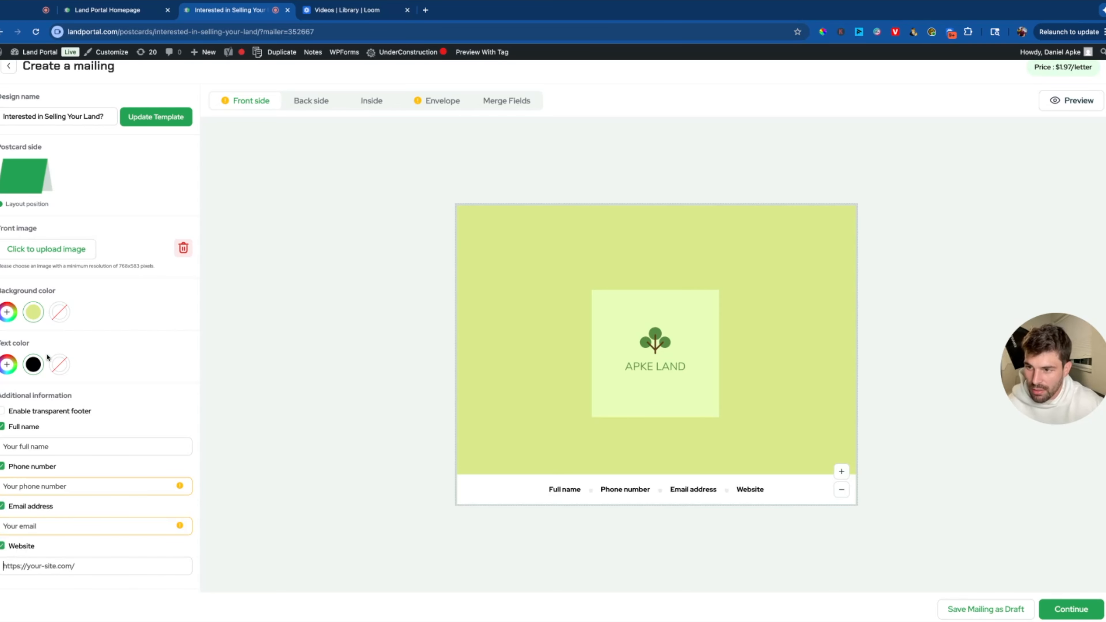
Make the footer transparent over the green background.
click(2, 412)
click(2, 411)
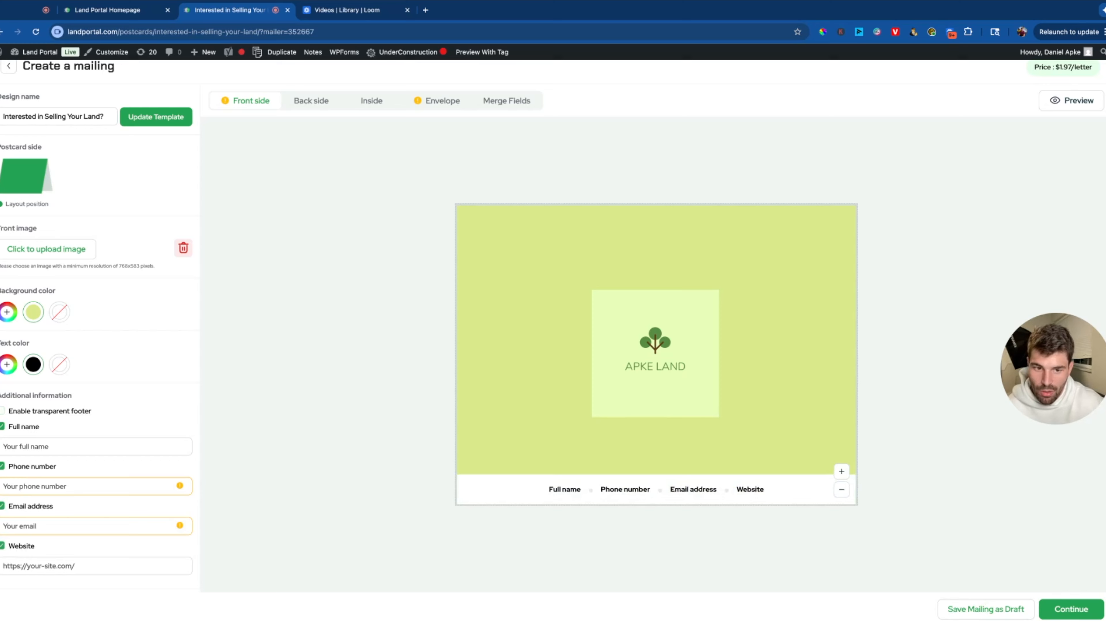
click(2, 411)
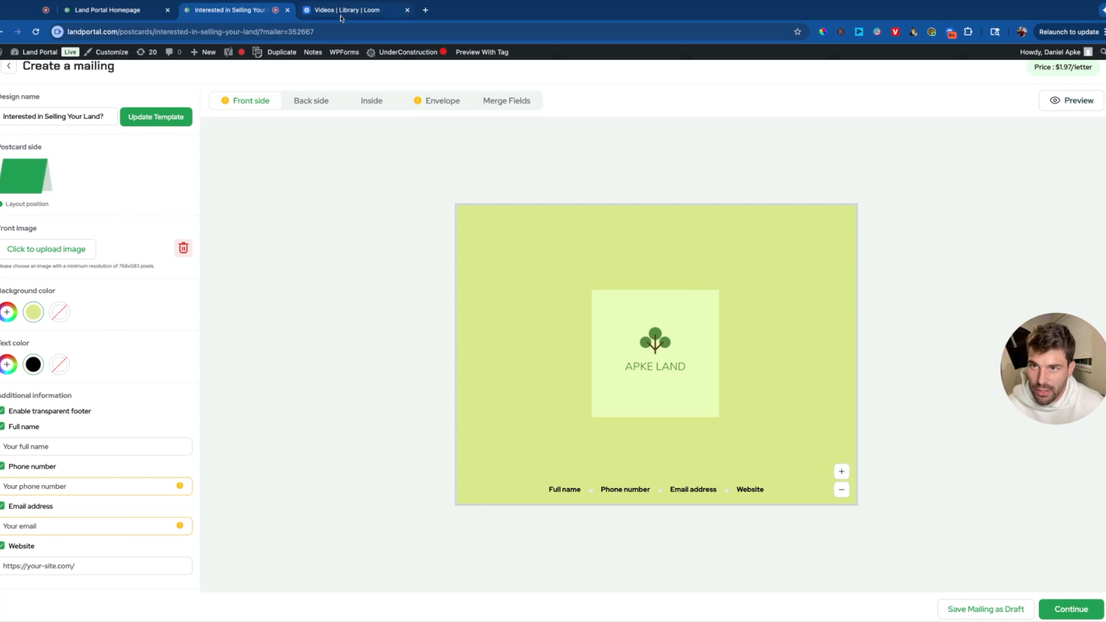
click(310, 102)
click(102, 256)
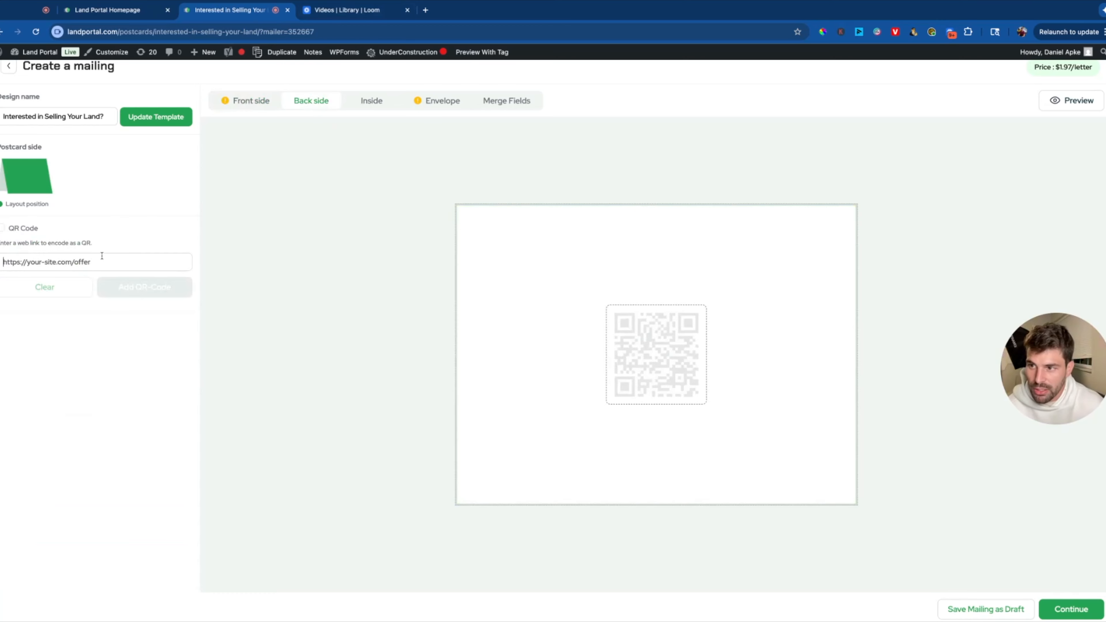
text(https://)
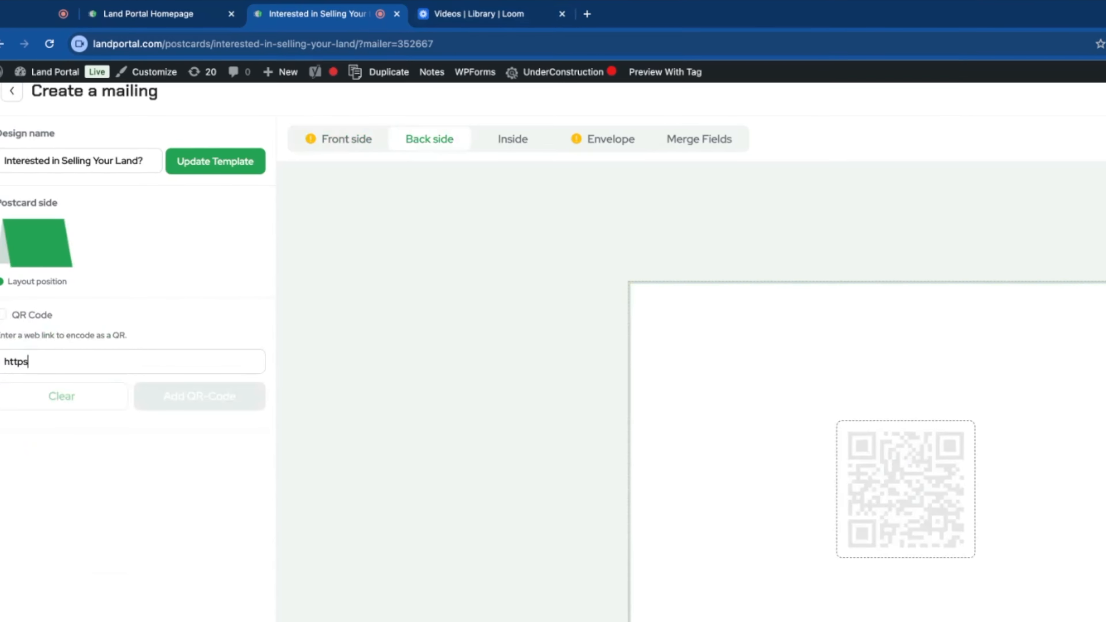
text(apkeland.com)
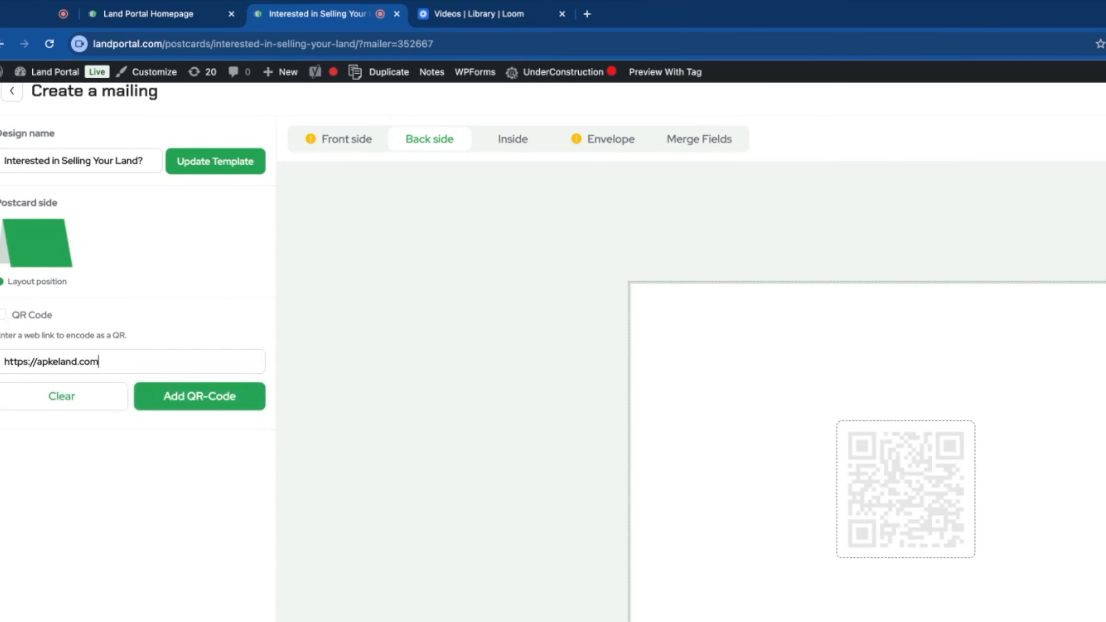
click(4, 314)
click(234, 405)
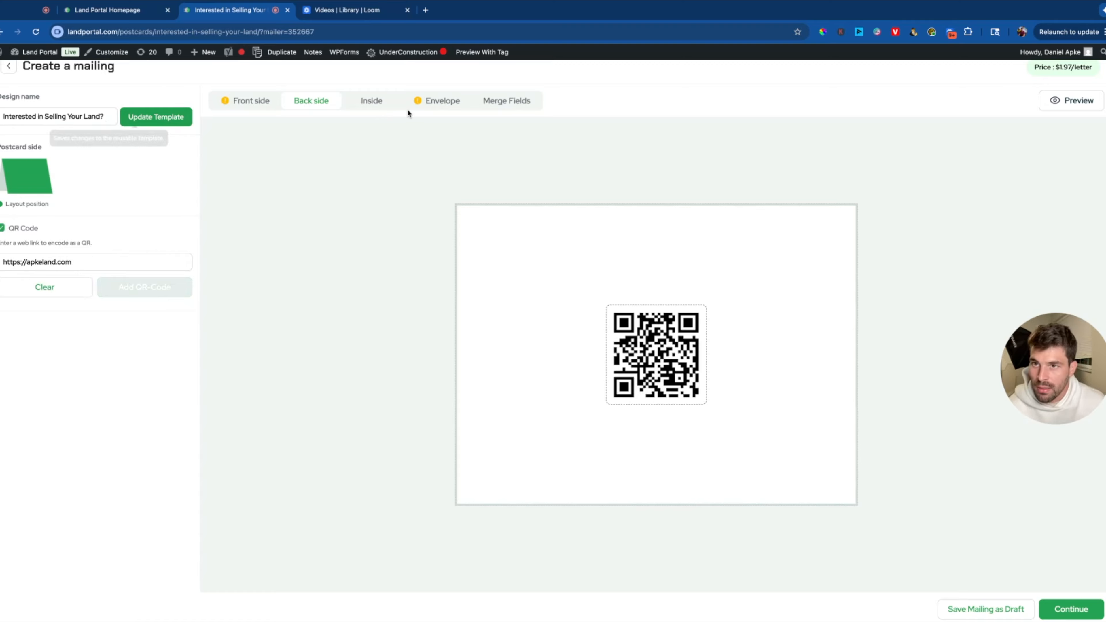
click(382, 109)
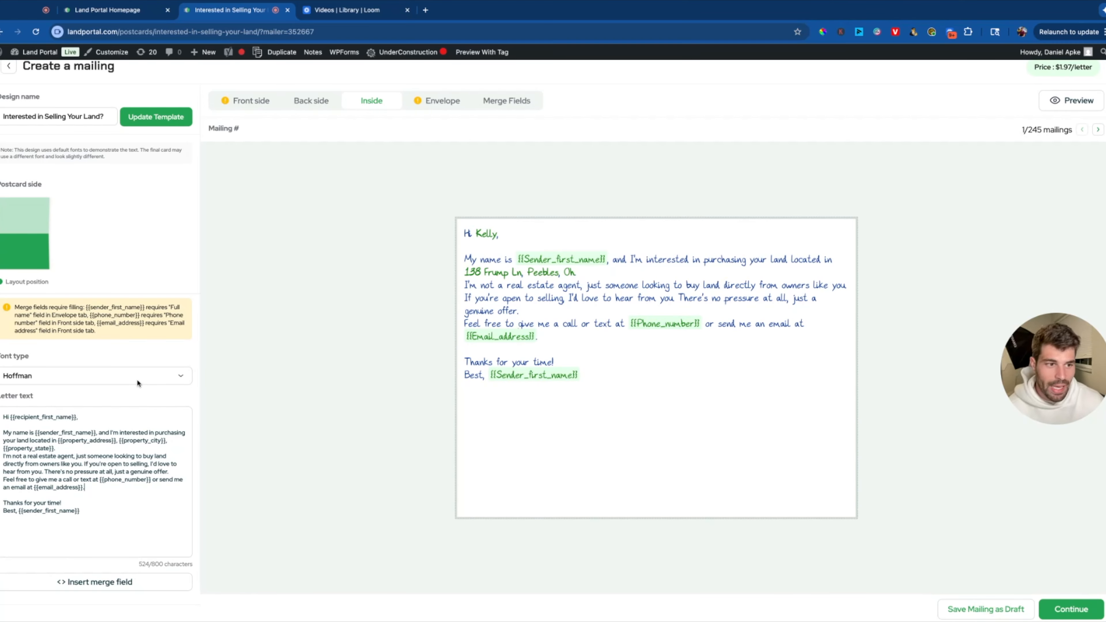
Enter the sender's full name and street '123 castle' in the envelope return address.
key(shift+Up)
key(shift+Up)
key(shift+Up)
key(shift+Up)
key(shift+Up)
key(shift+Up)
key(shift+Up)
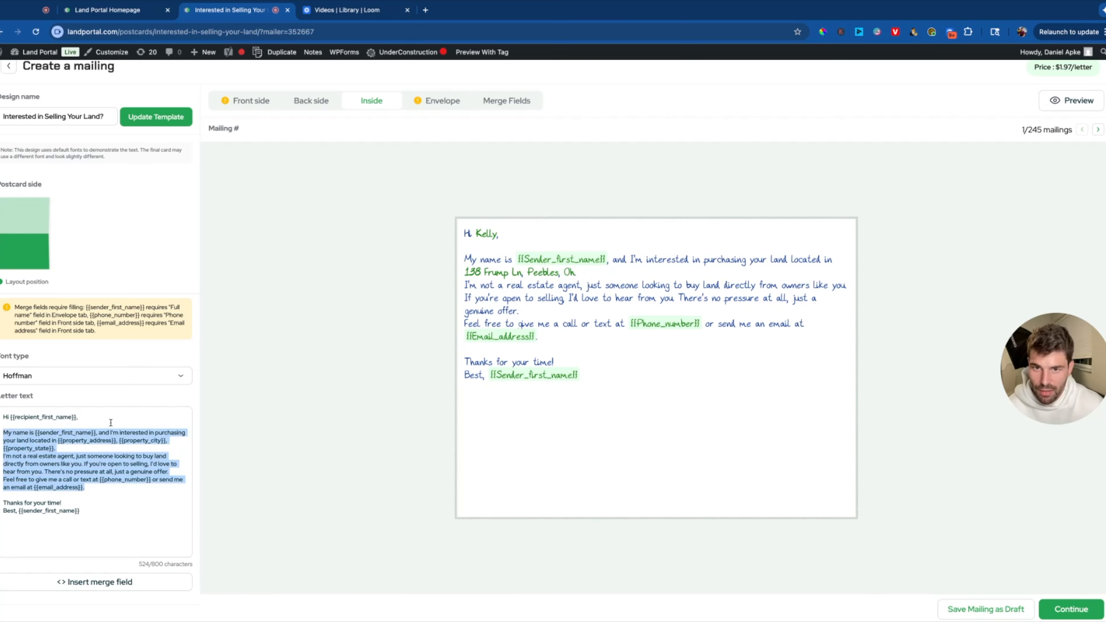
drag(605, 260, 525, 260)
click(460, 109)
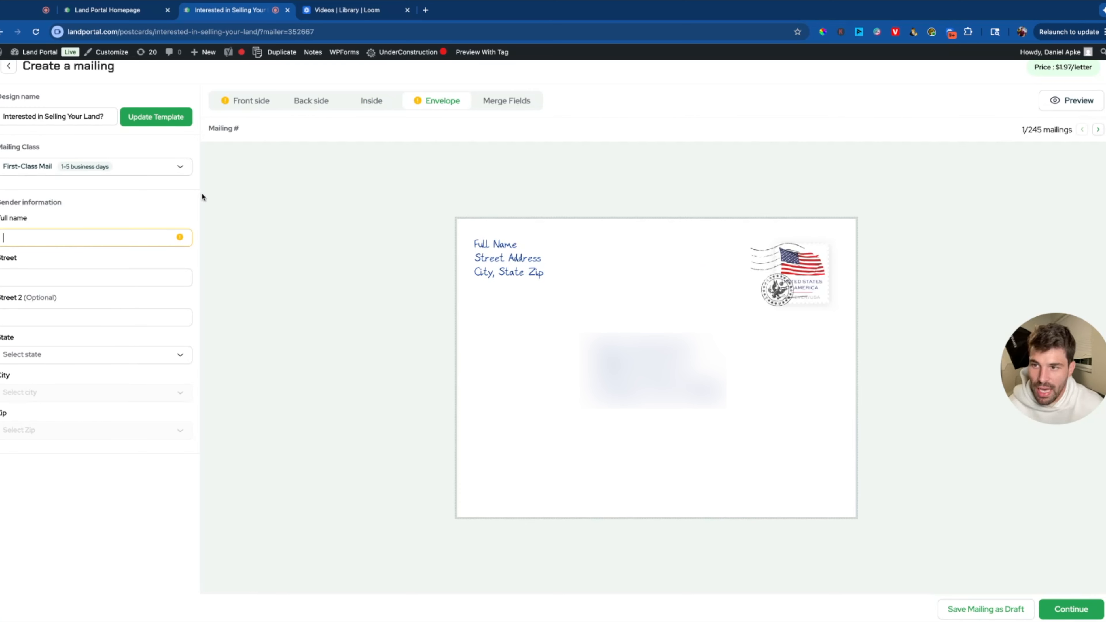
text(Daniel Ap)
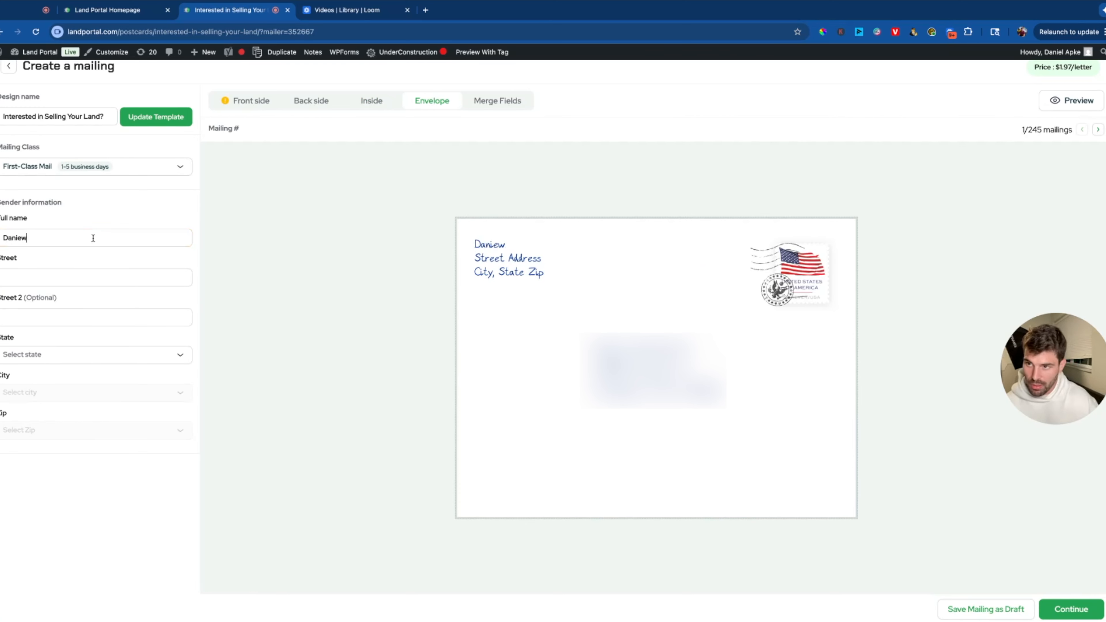
text(ke)
key(Tab)
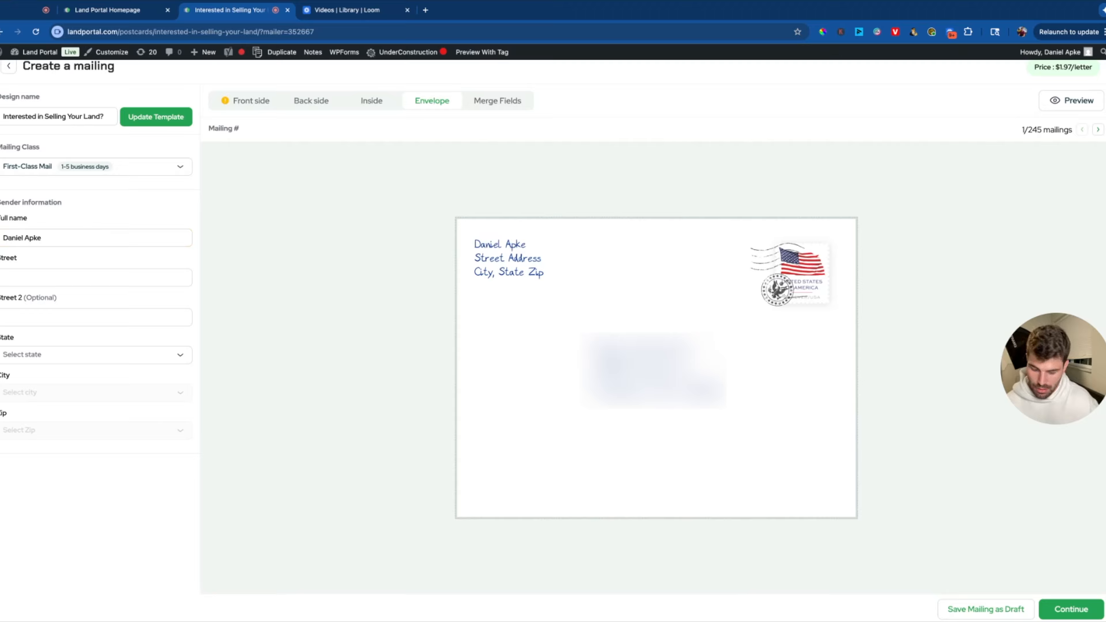
text(123 c)
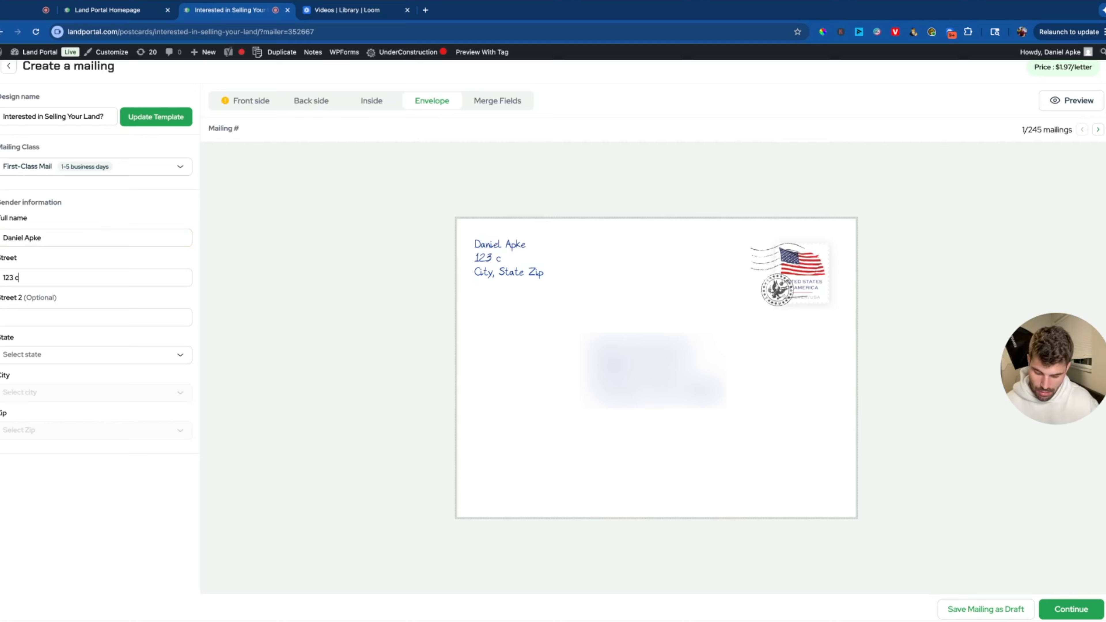
text(astle st)
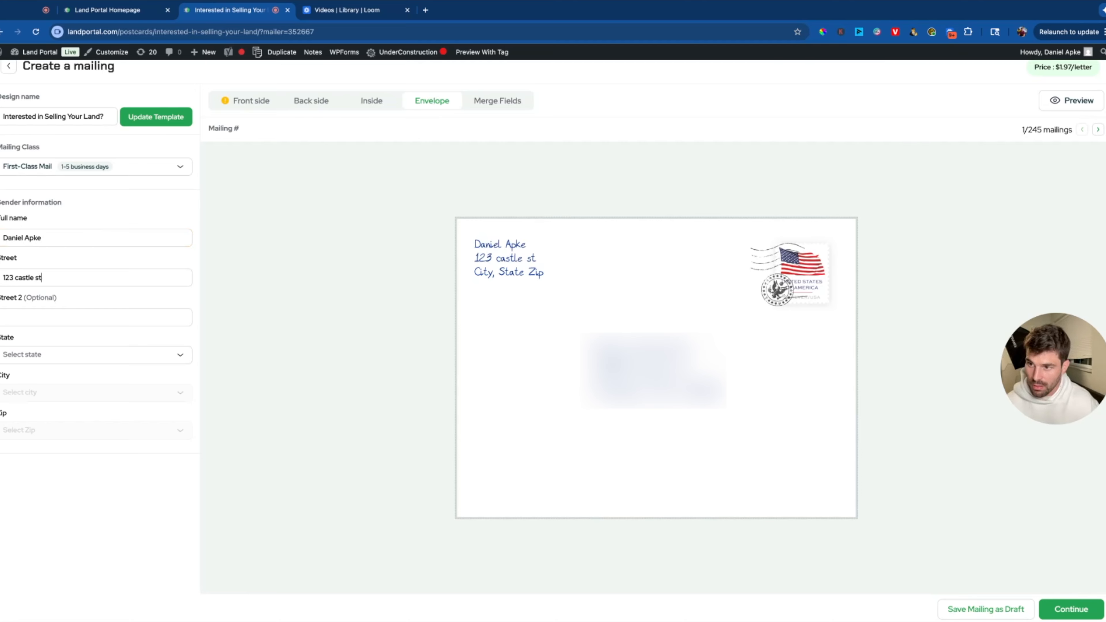
Set the return address state to Ohio, city Cincinnati, and a 452 zip code.
key(Tab)
key(Tab)
key(Return)
text(ohi)
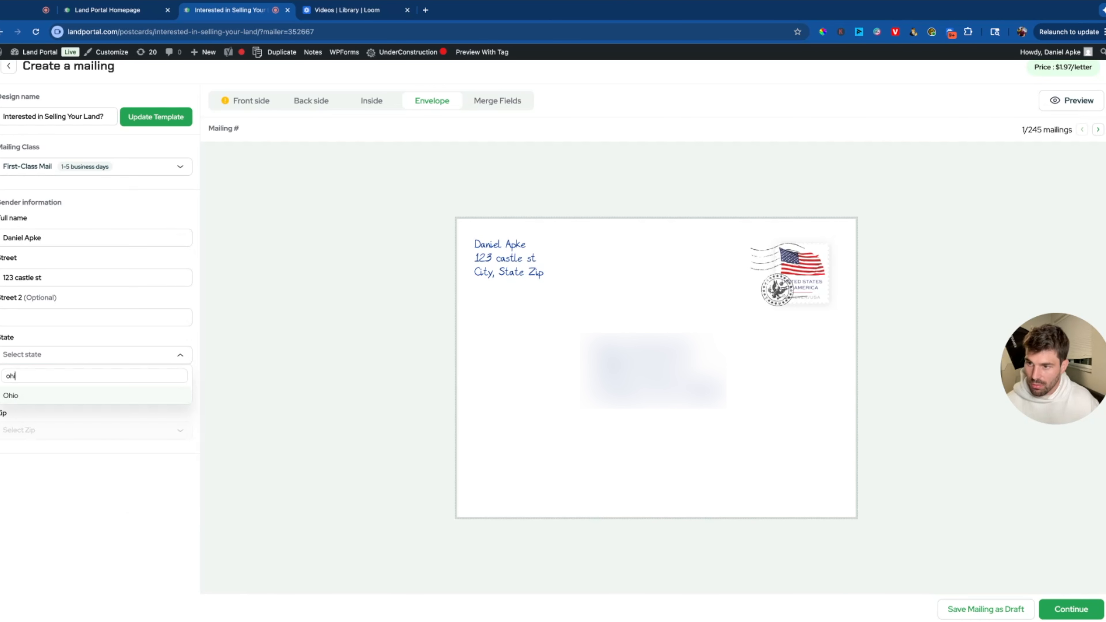
key(Return)
click(61, 392)
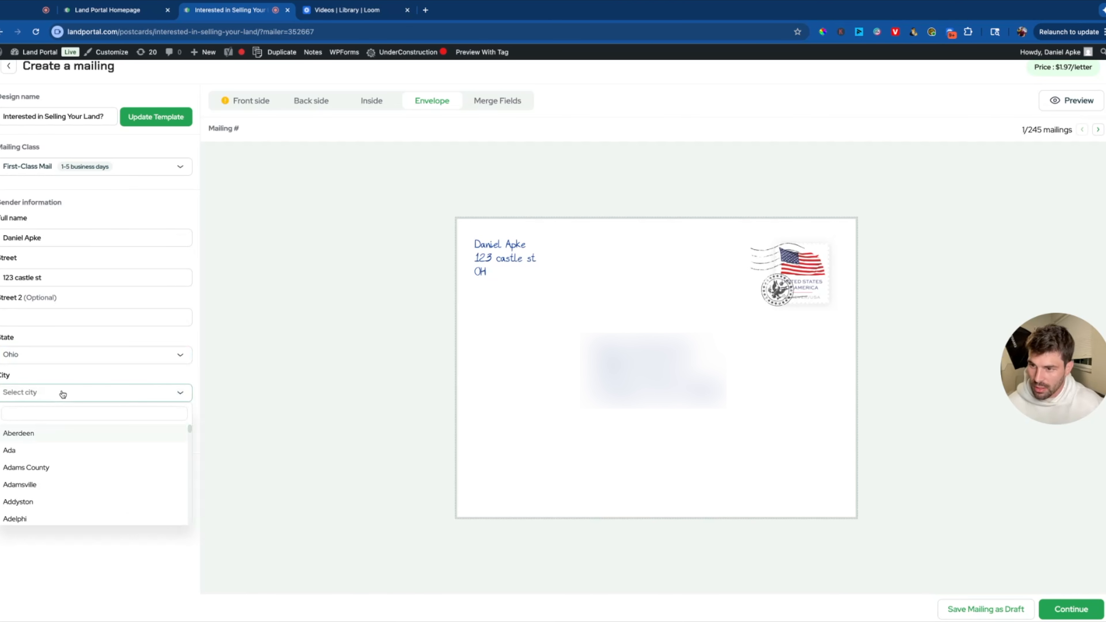
text(cincinn)
key(Return)
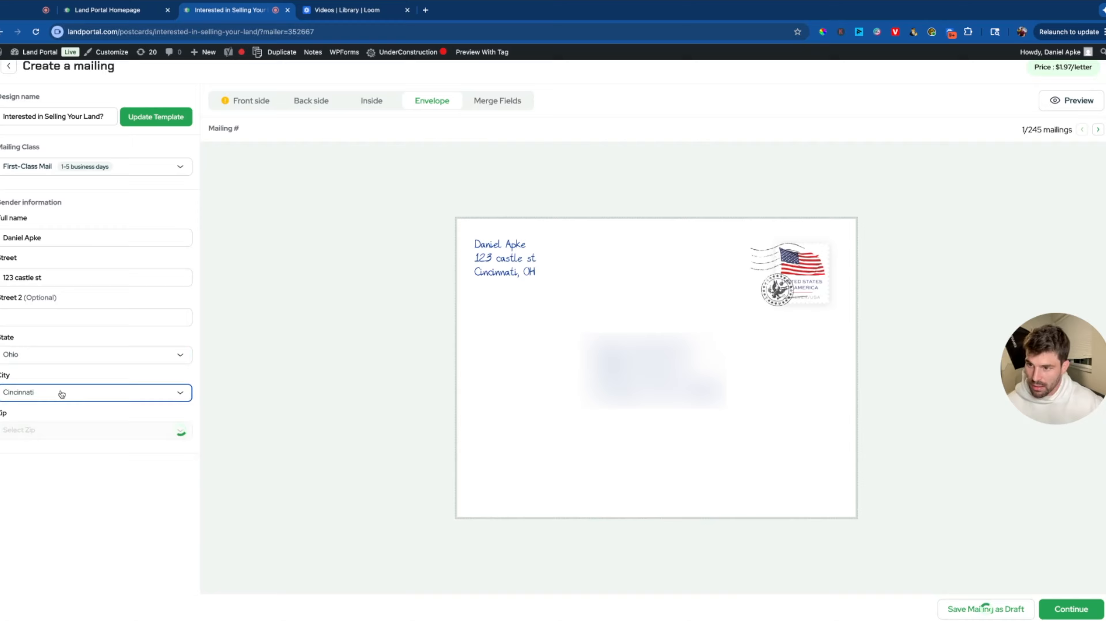
click(65, 431)
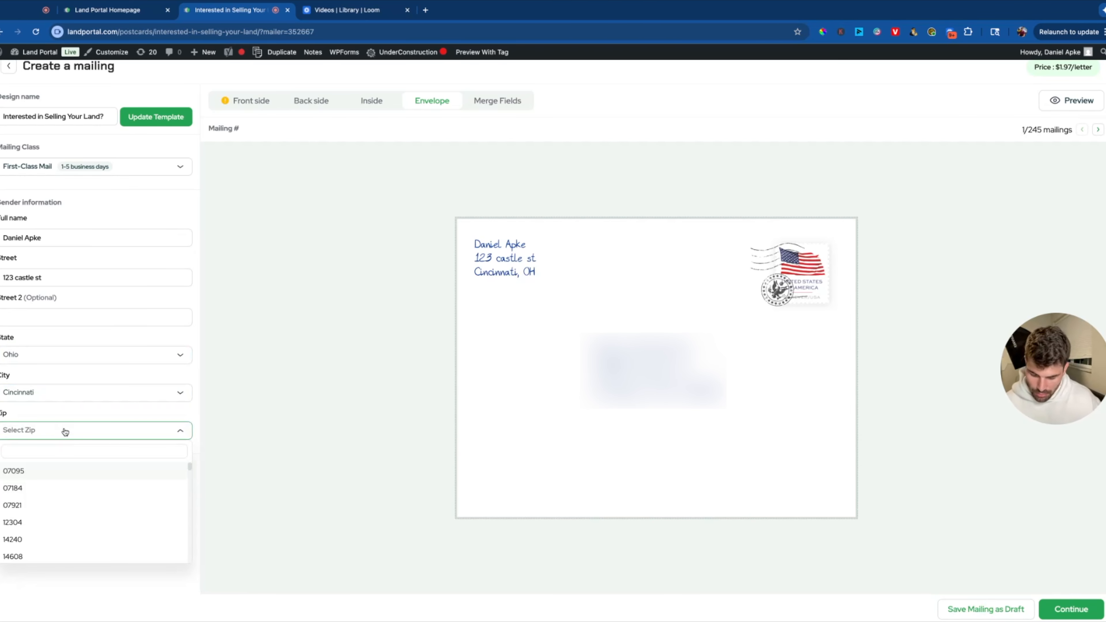
text(452)
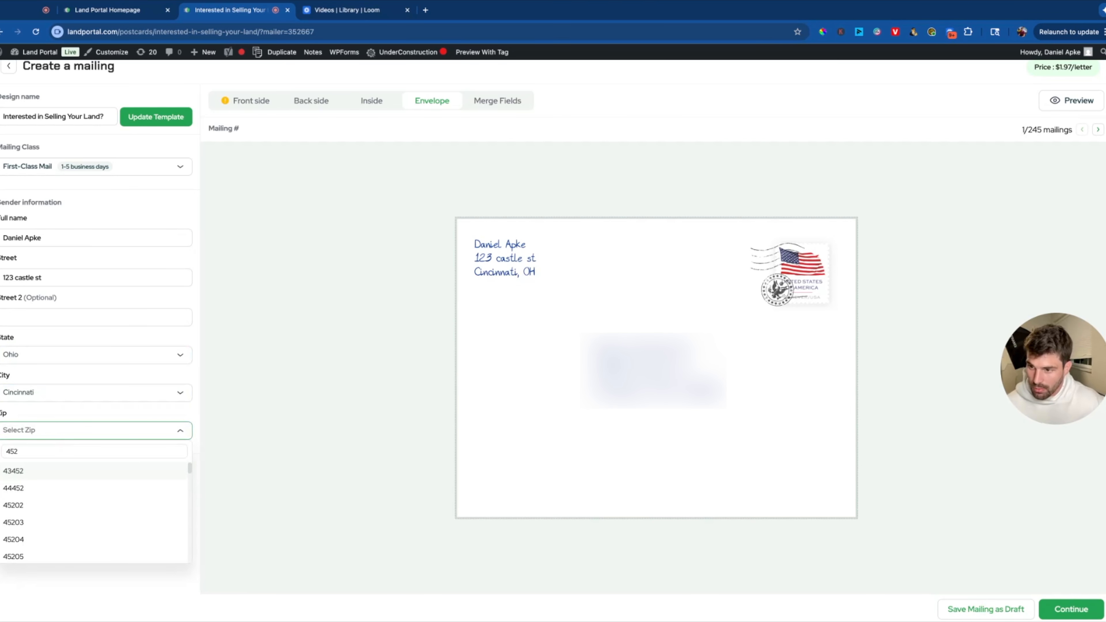
click(51, 490)
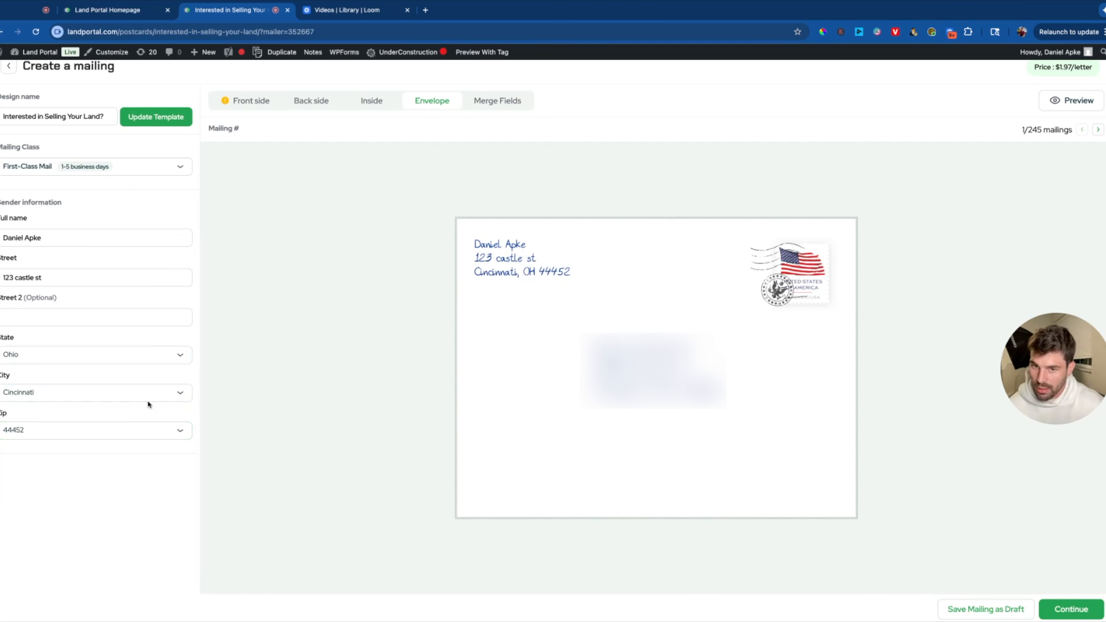
click(310, 107)
click(345, 104)
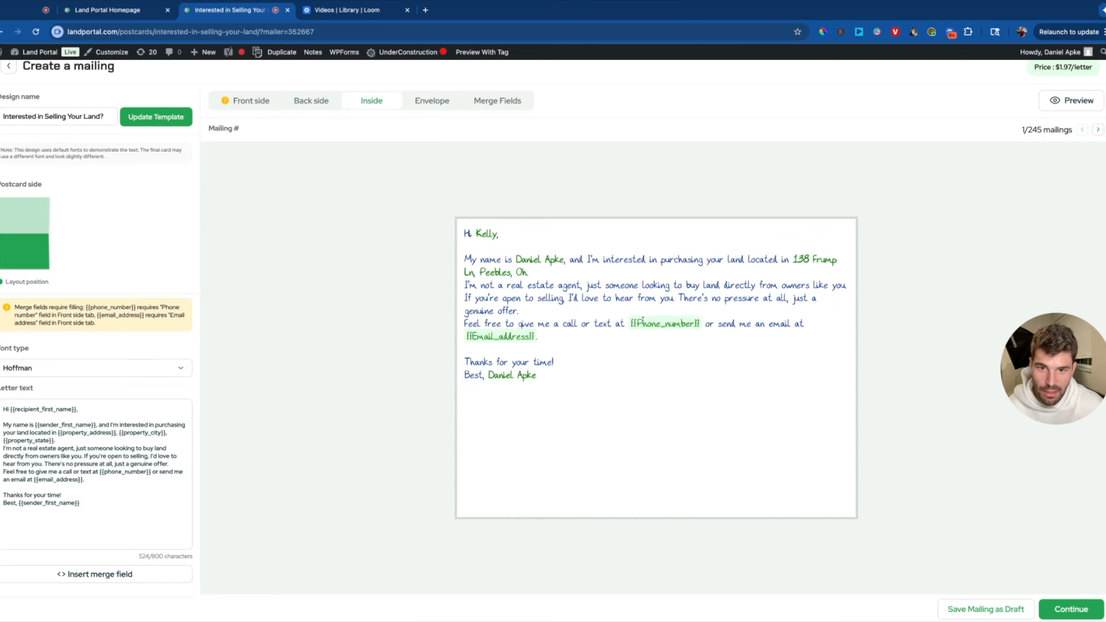
Enter a placeholder phone number and replace the autofilled email with a test address in the front footer.
double_click(702, 324)
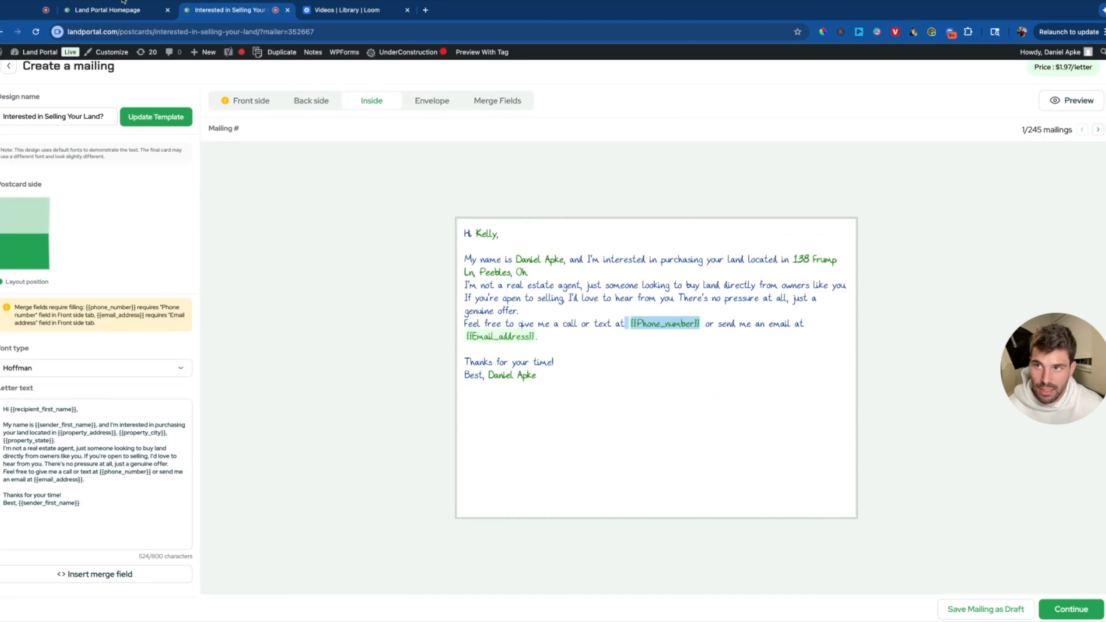
click(257, 100)
click(78, 486)
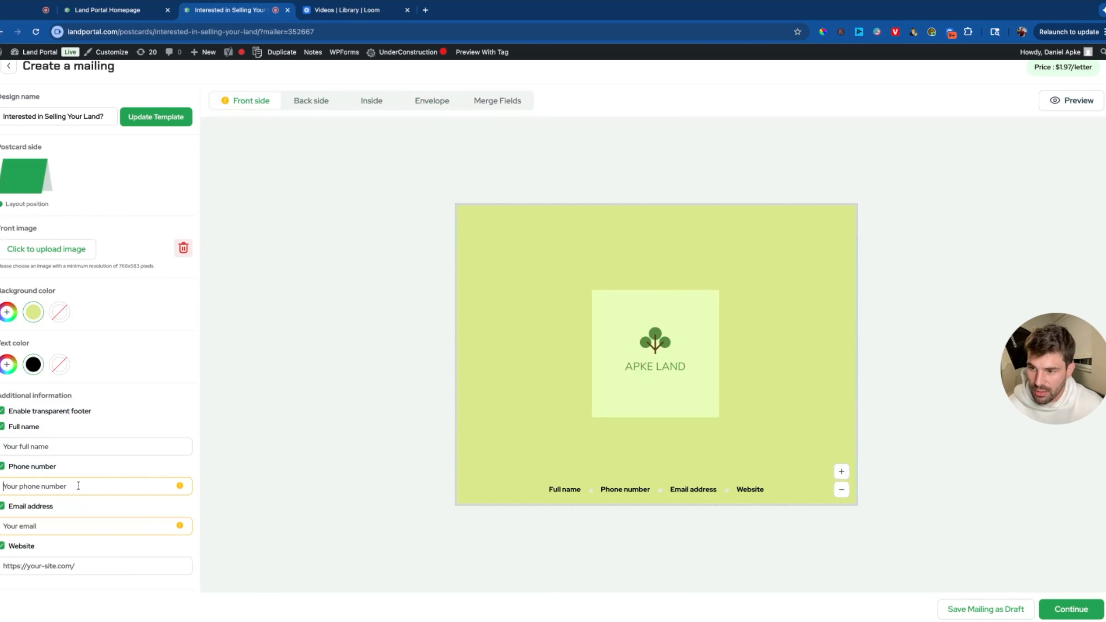
text(555-555)
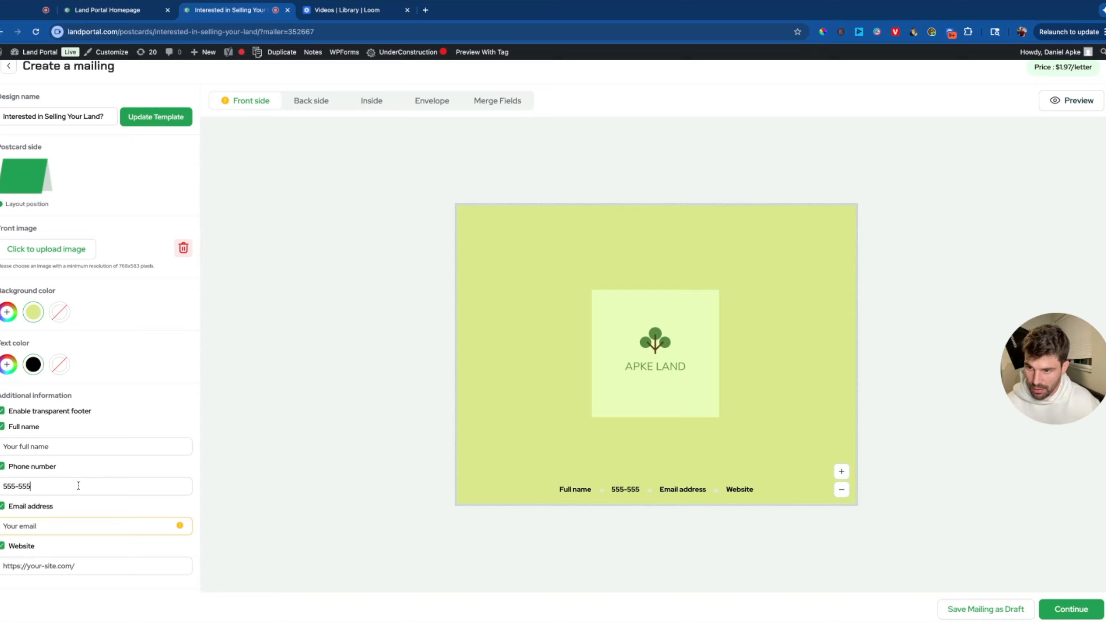
text(-5555)
click(71, 524)
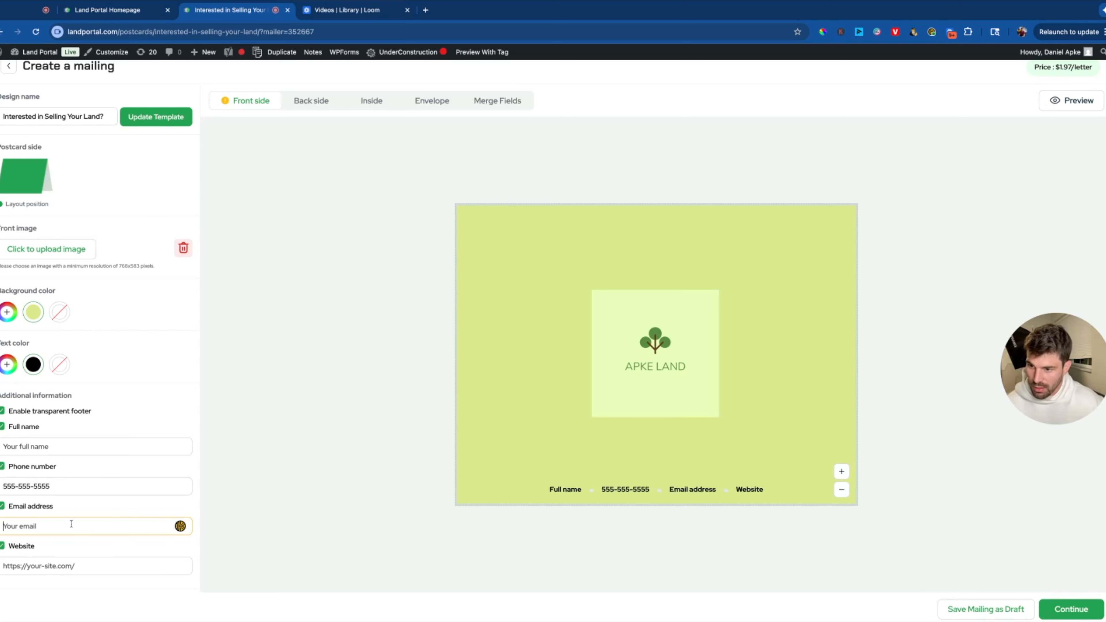
click(84, 516)
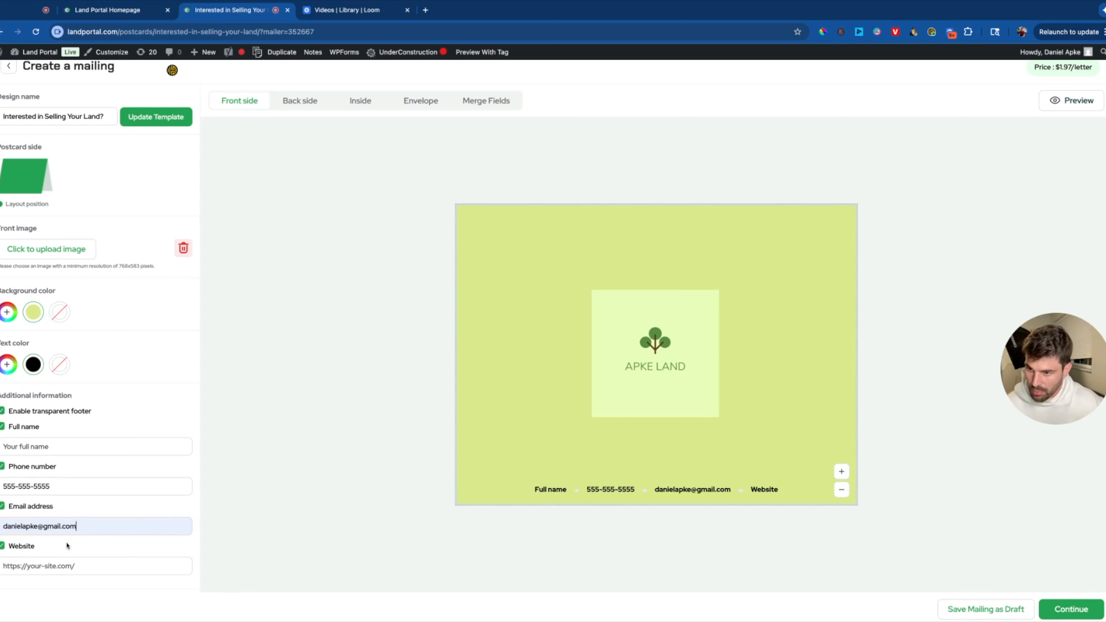
drag(77, 533, 3, 526)
text(test)
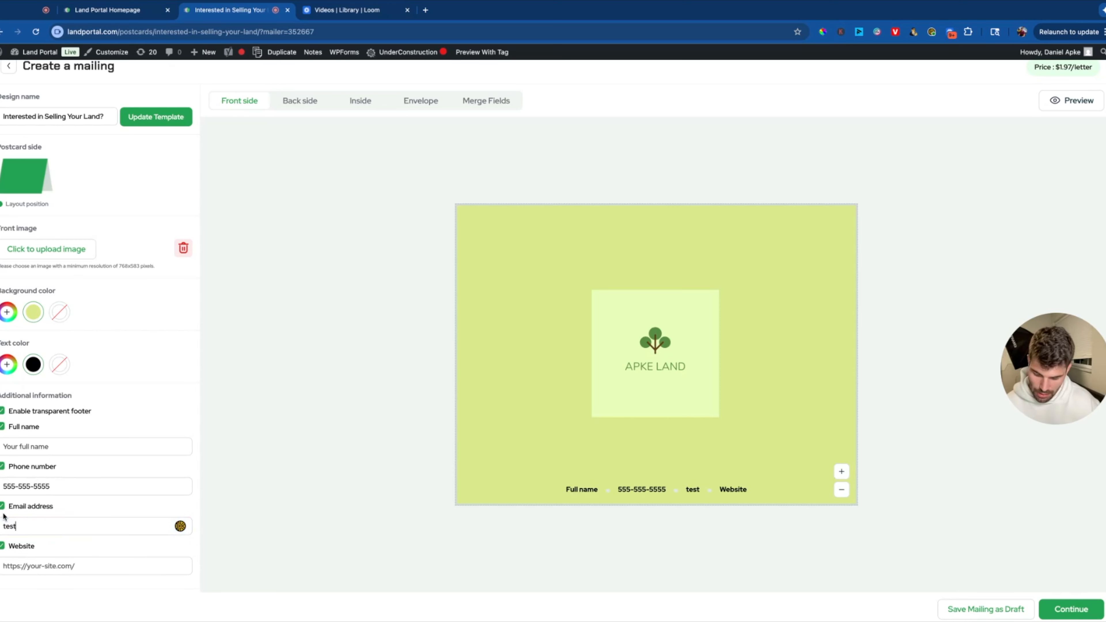
text(@test.com)
Enter Apkeland.com as the footer website.
click(6, 562)
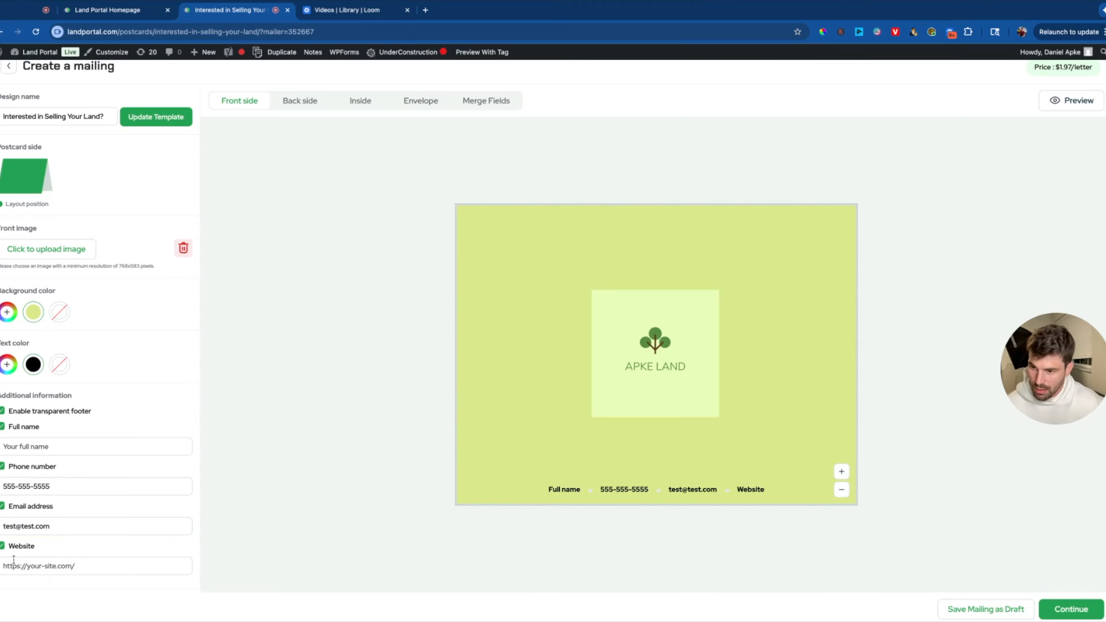
text(Apkeland.com)
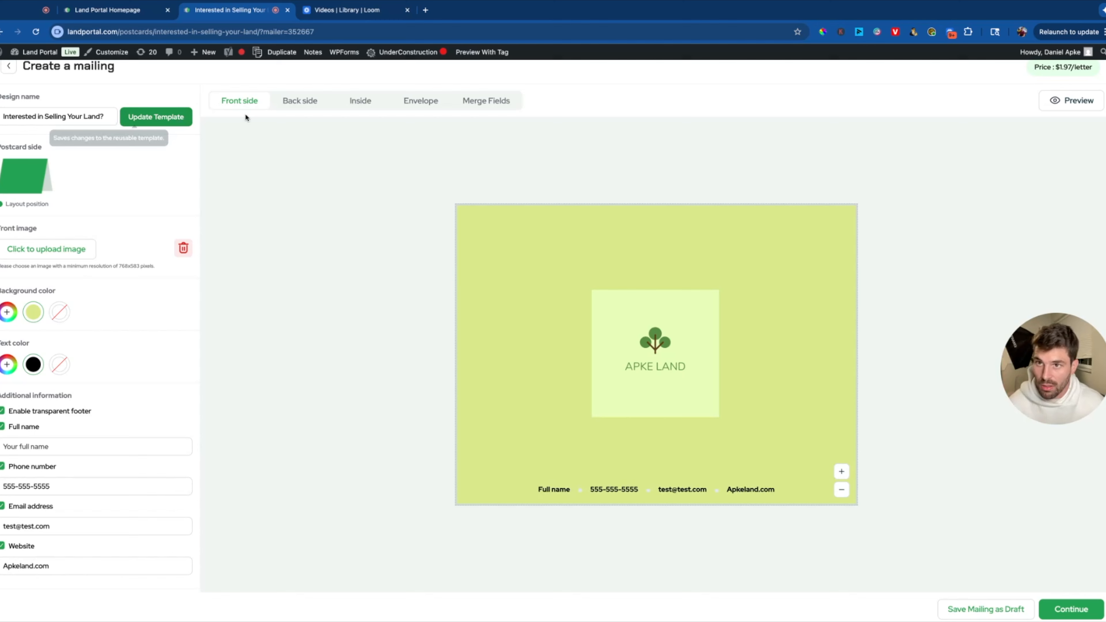
click(324, 105)
click(354, 103)
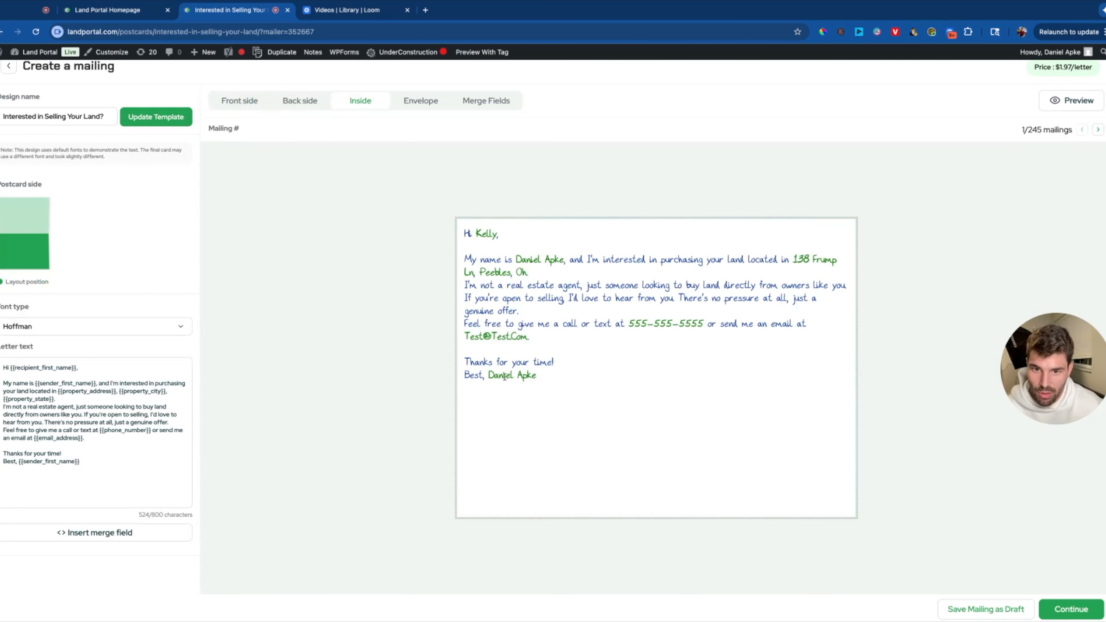
Check the merged sender name, email and phone in the letter, then select the property address fields.
drag(483, 376, 537, 376)
drag(464, 336, 521, 342)
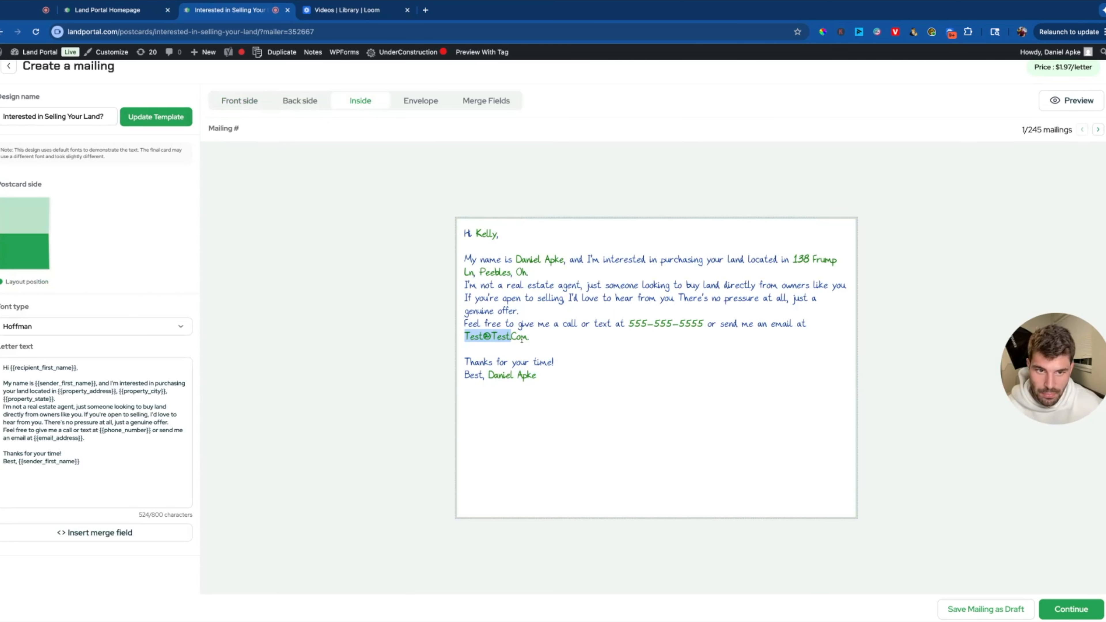
drag(706, 335, 617, 325)
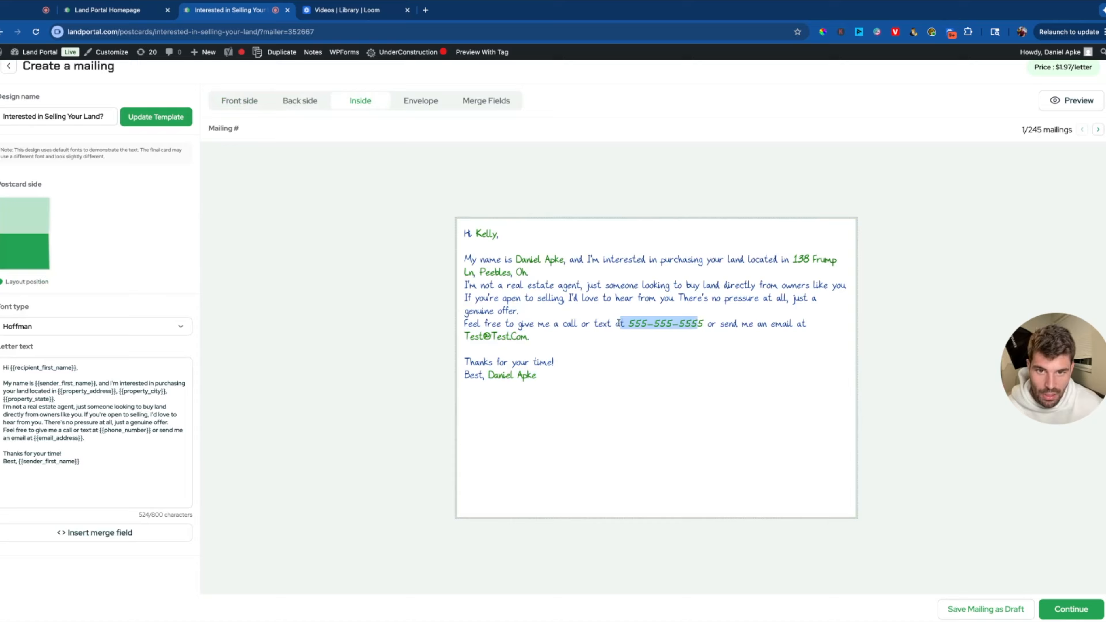
click(129, 396)
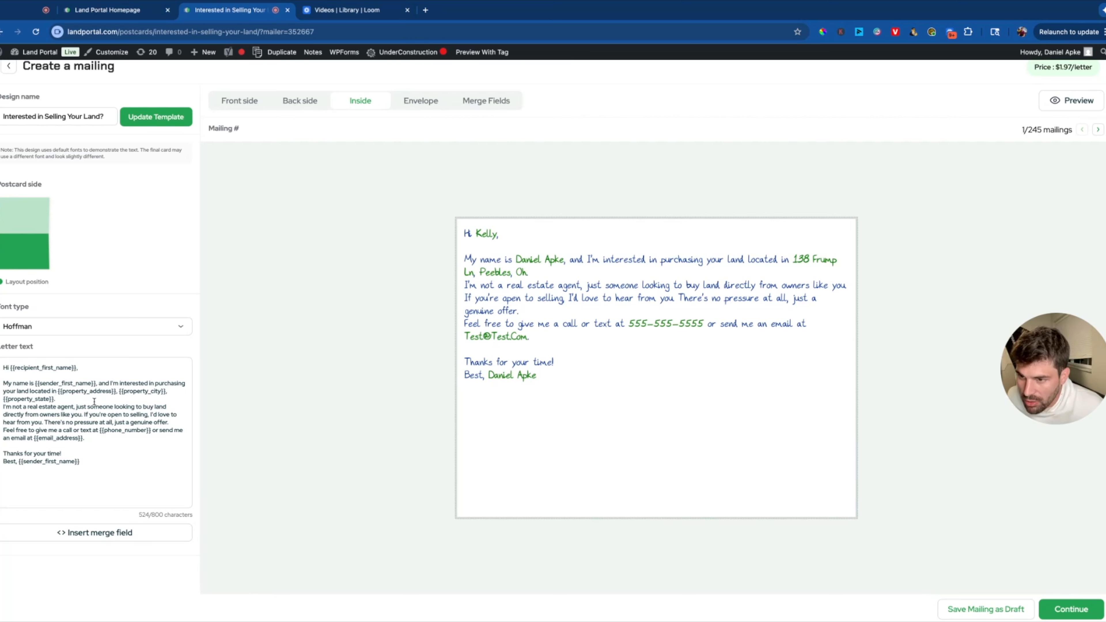
key(shift+Up)
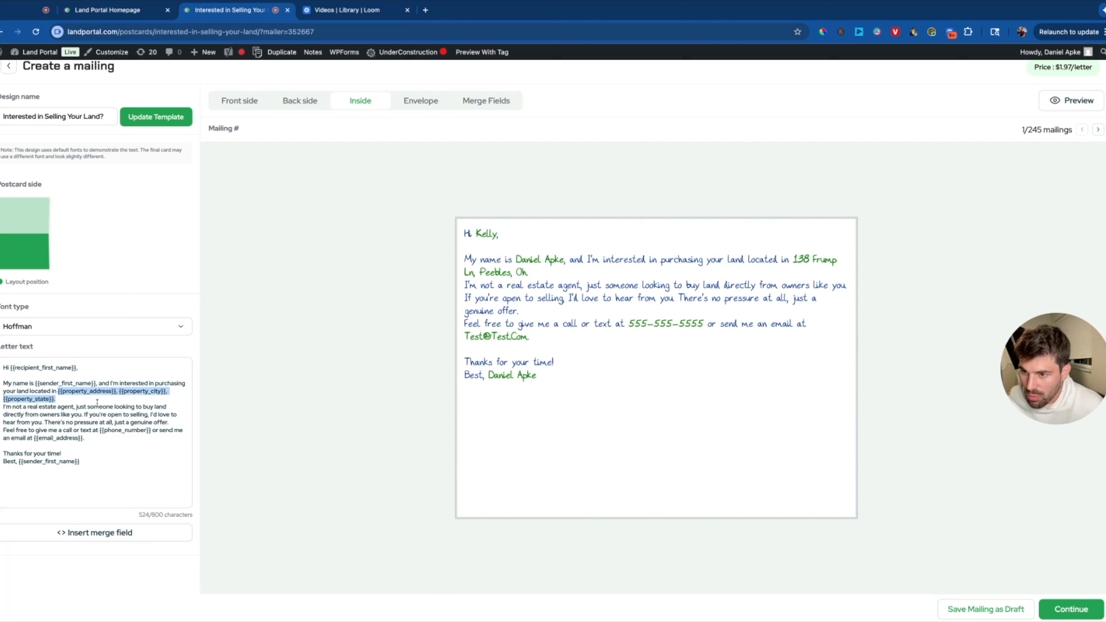
Replace the property address fields with a custom merge field mapped to Mail County.
text(v)
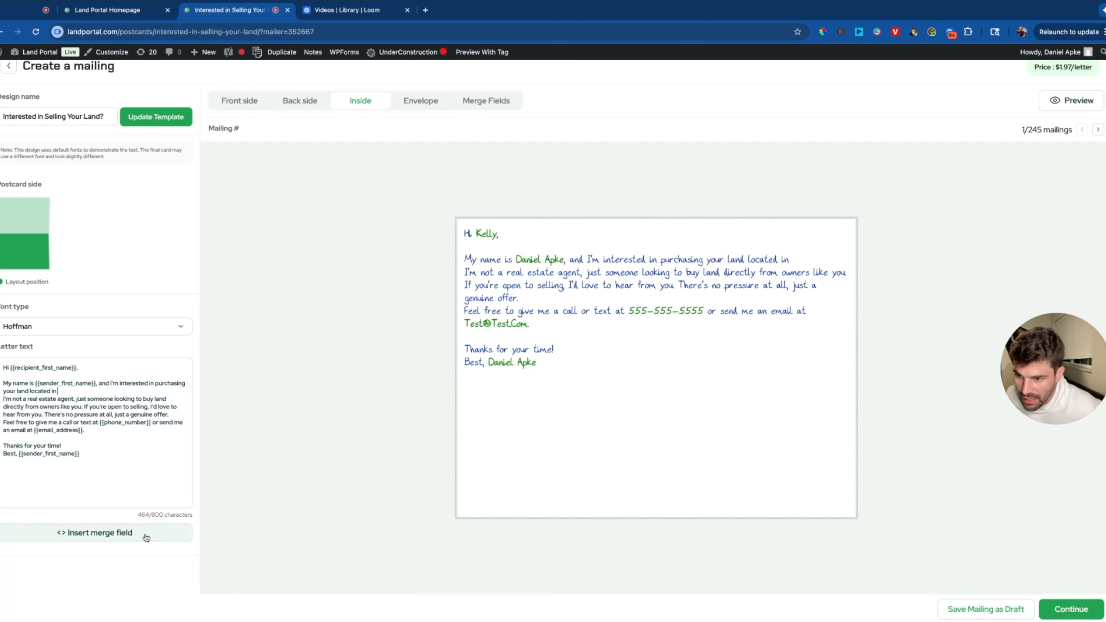
click(86, 533)
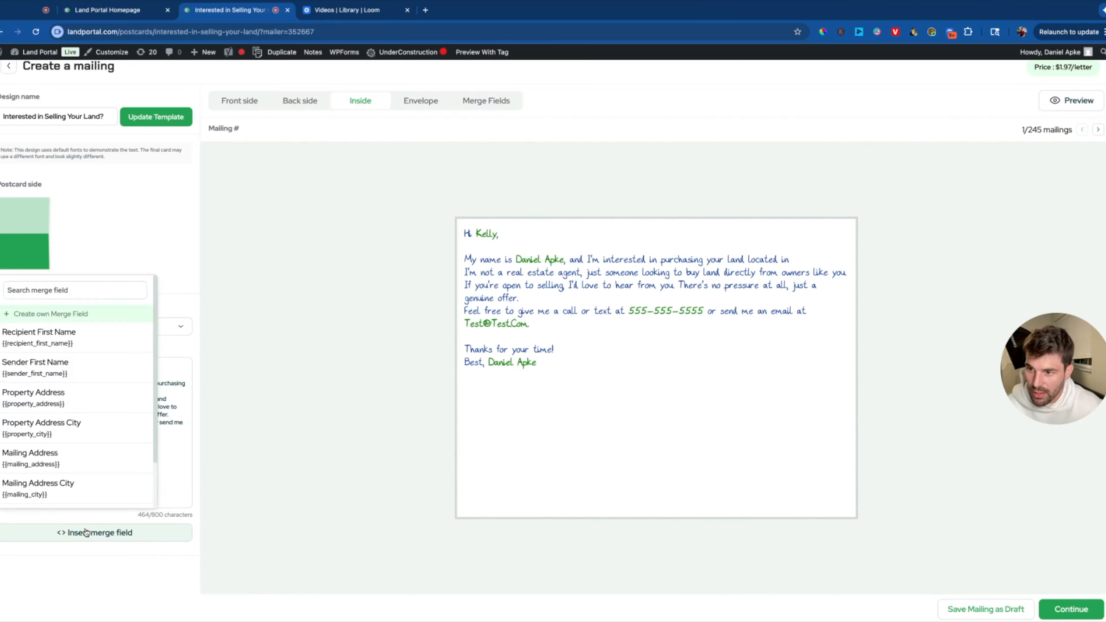
scroll(94, 358, down, 2)
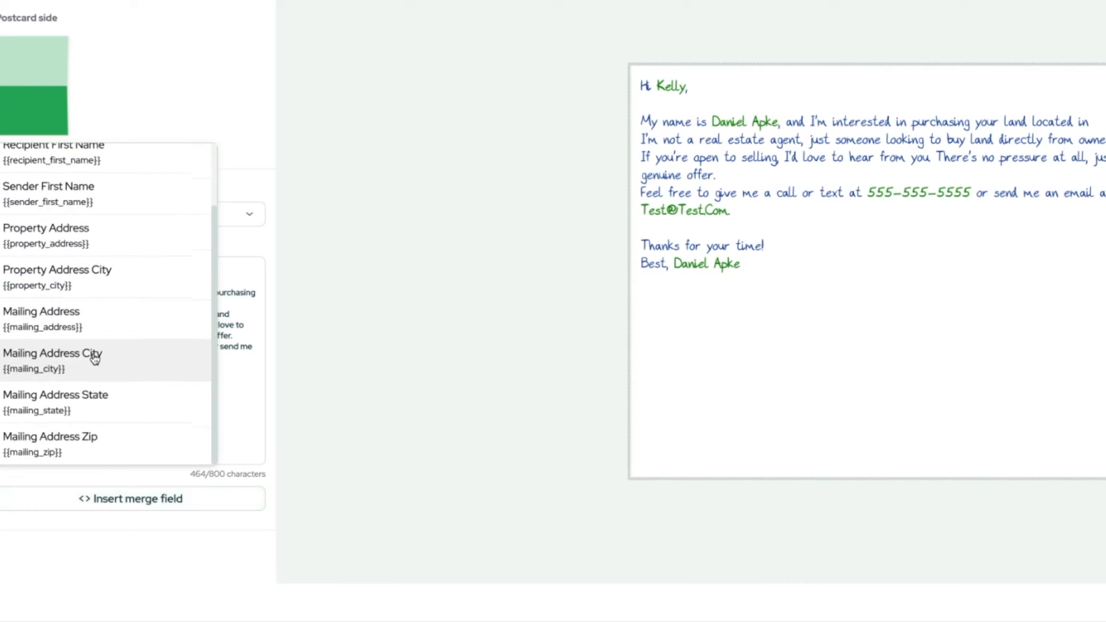
click(140, 192)
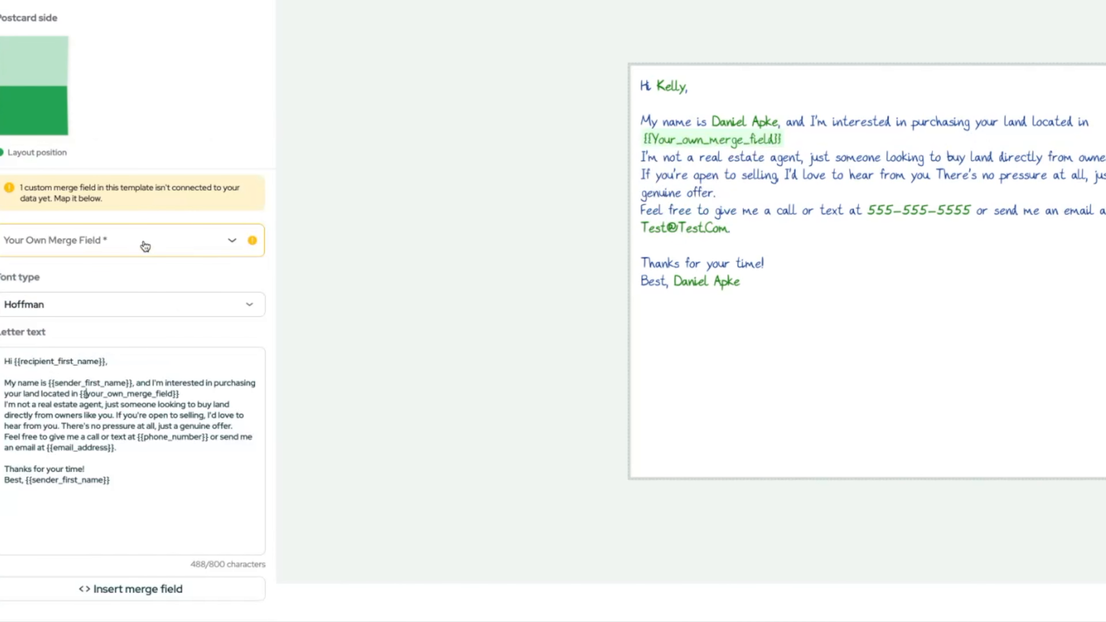
click(145, 246)
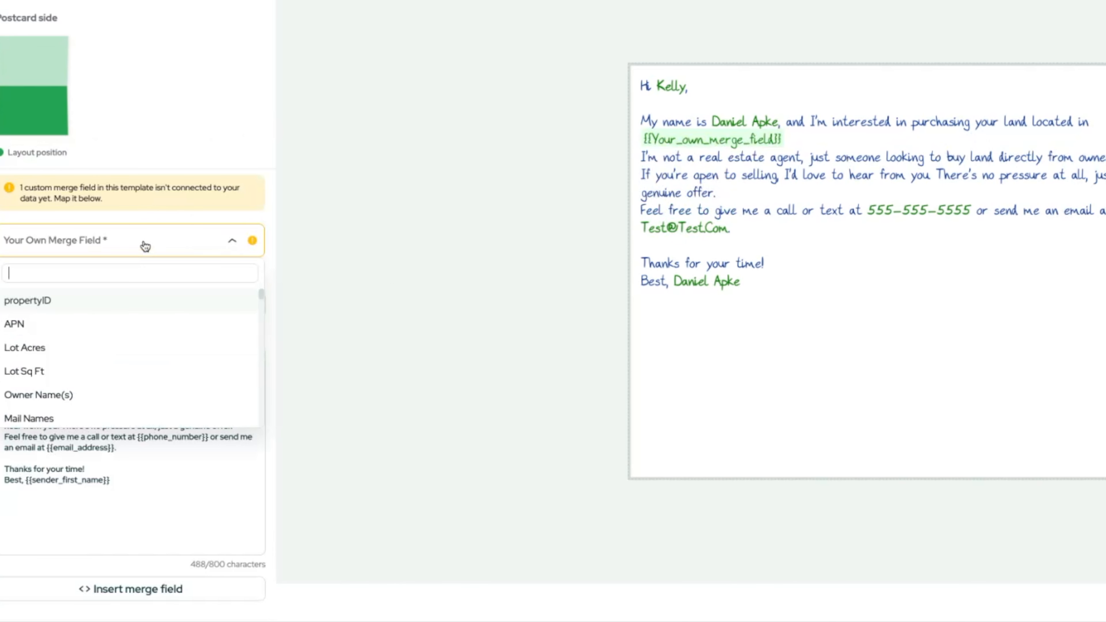
scroll(107, 349, down, 2)
scroll(106, 351, down, 6)
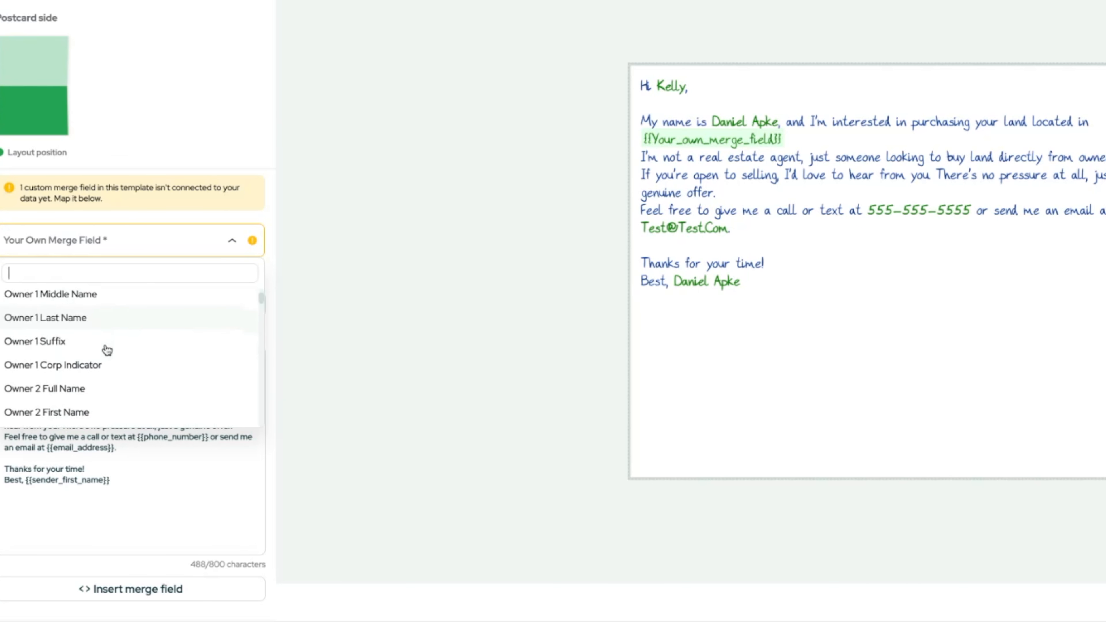
scroll(105, 350, down, 3)
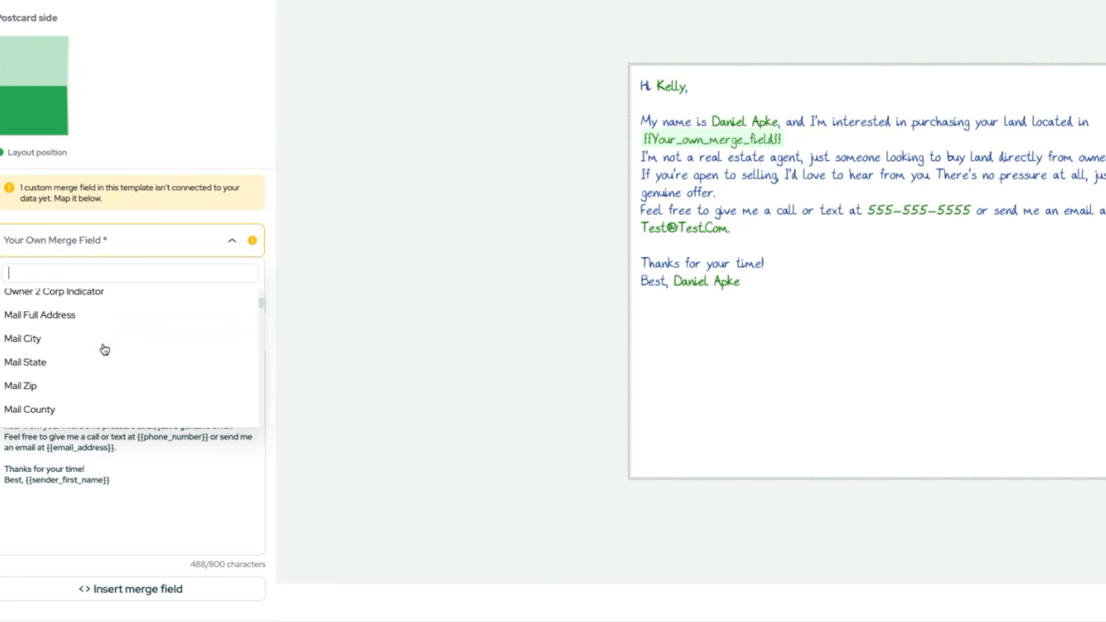
click(84, 370)
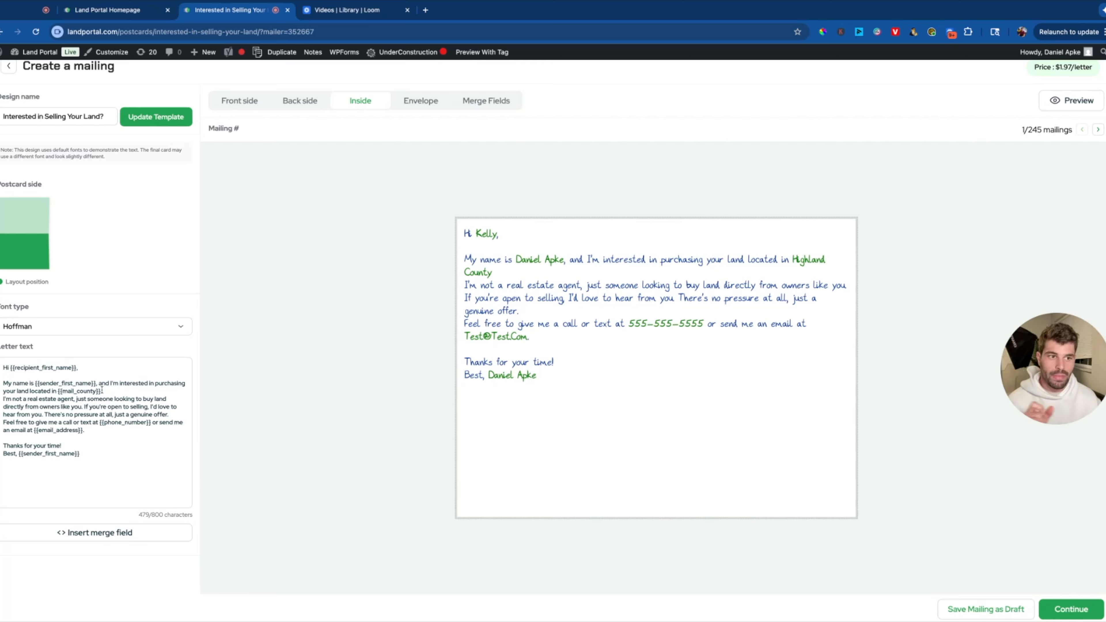
click(118, 391)
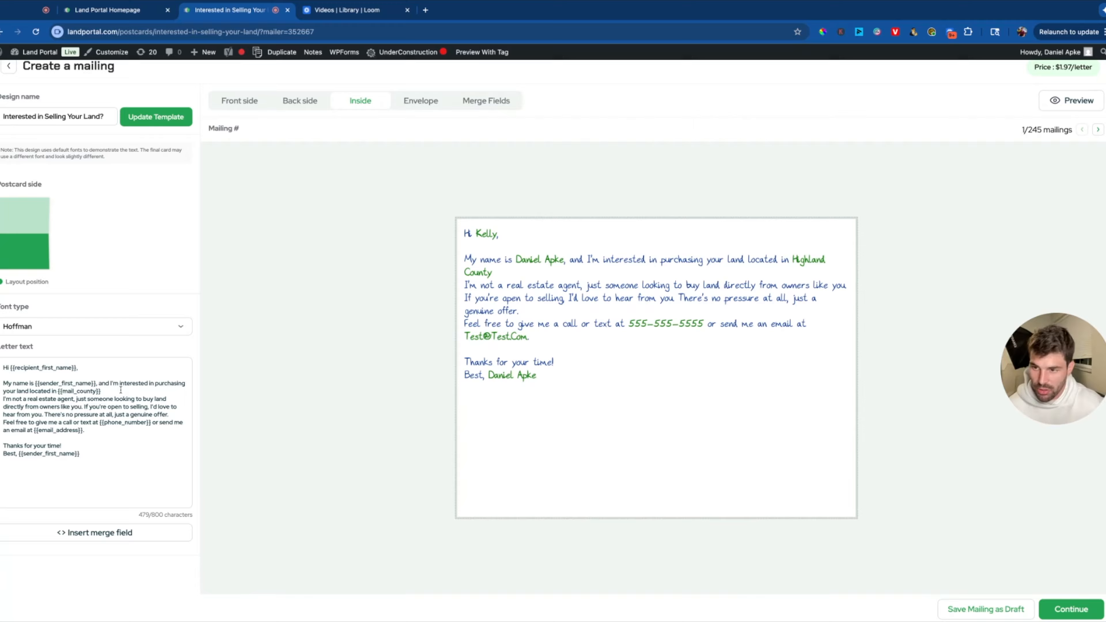
click(89, 532)
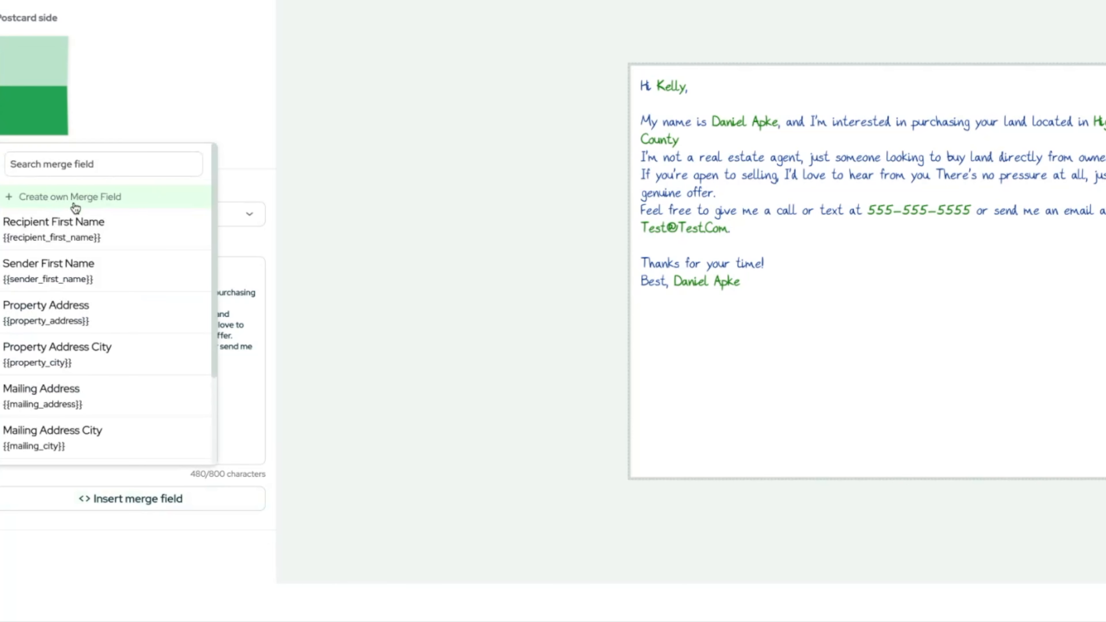
click(70, 199)
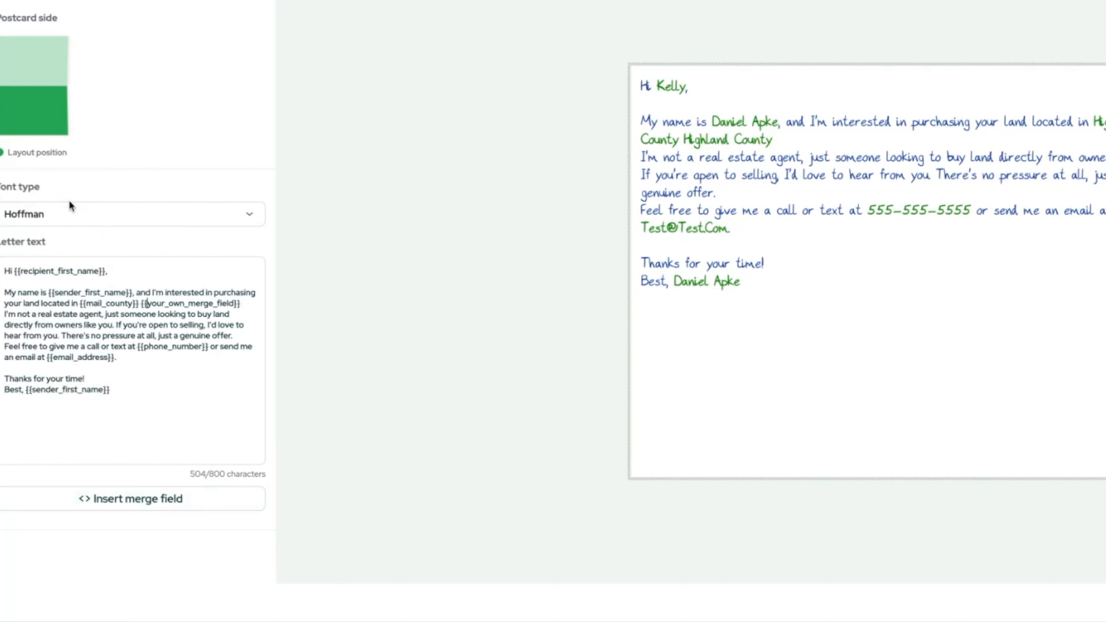
click(92, 247)
scroll(106, 400, down, 10)
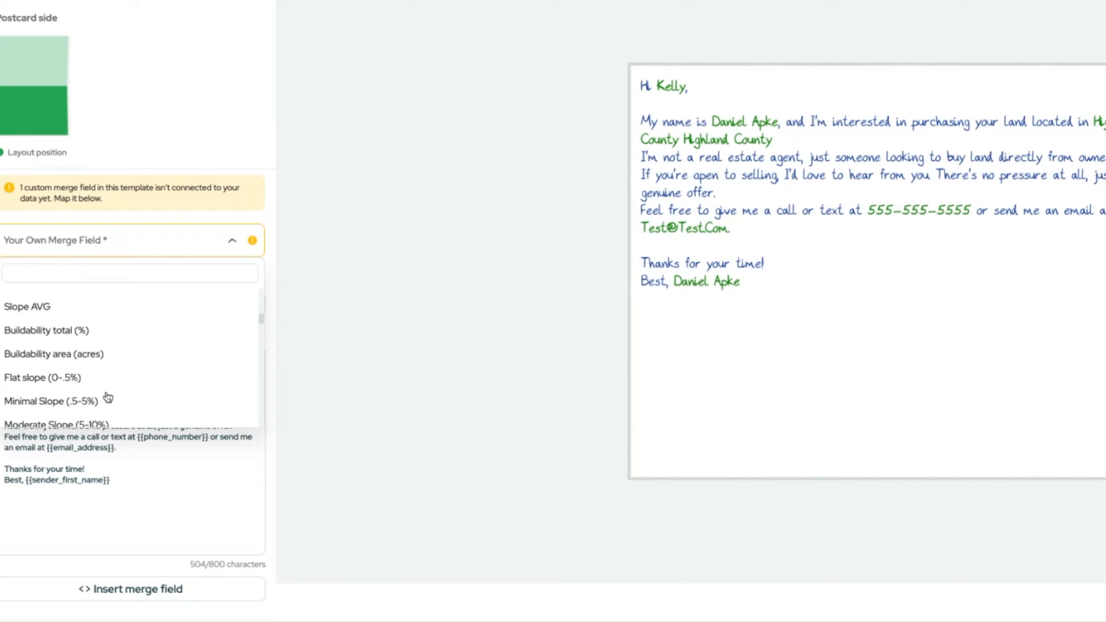
scroll(116, 378, up, 2)
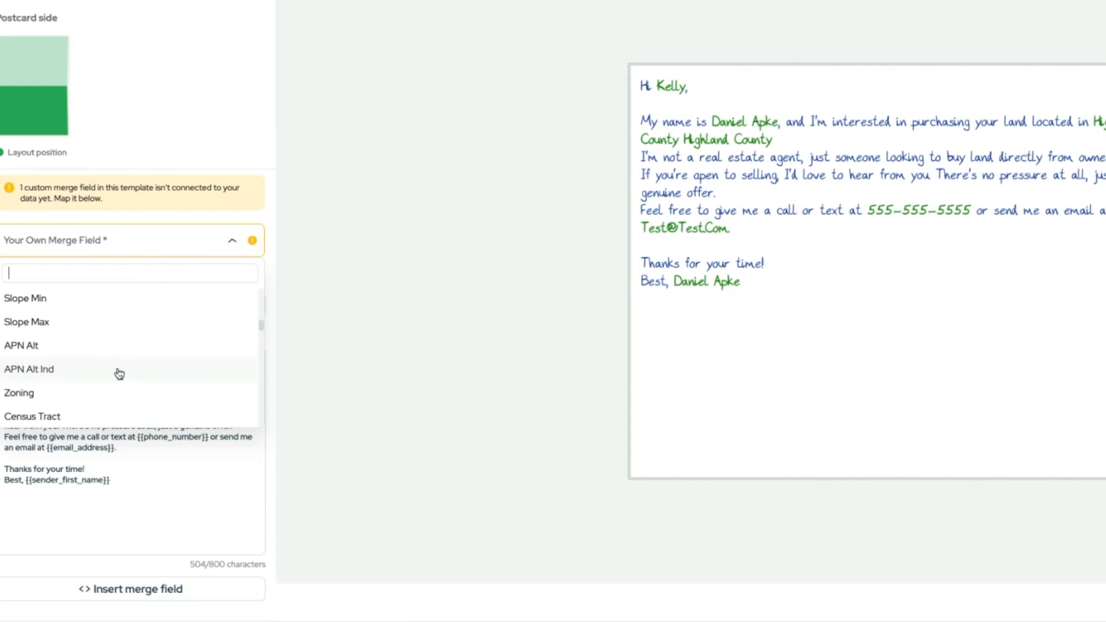
text(tl)
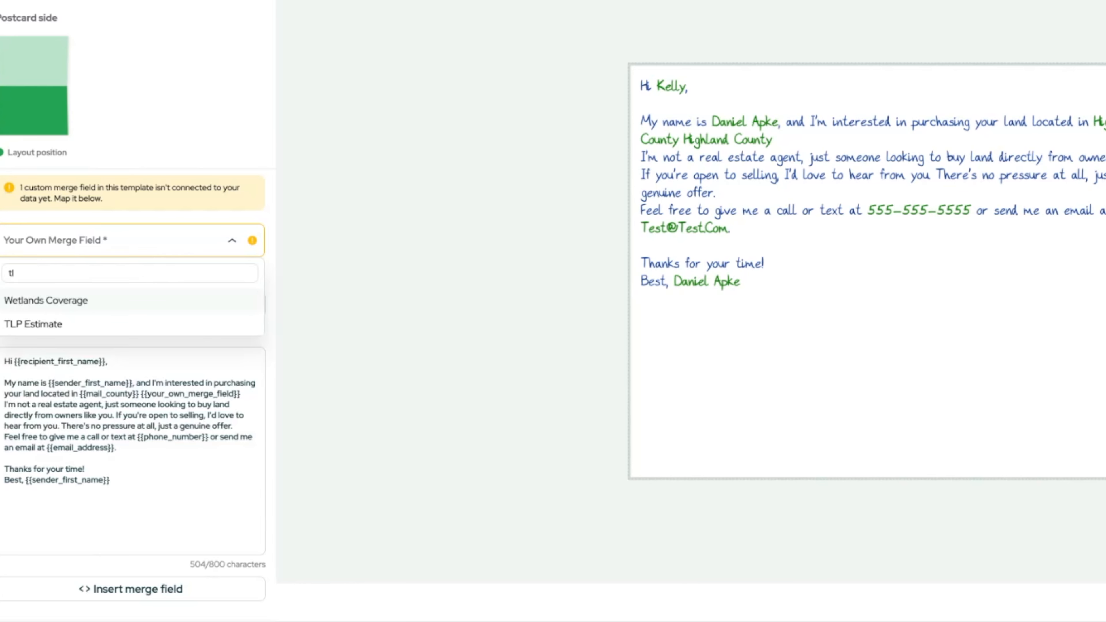
click(108, 333)
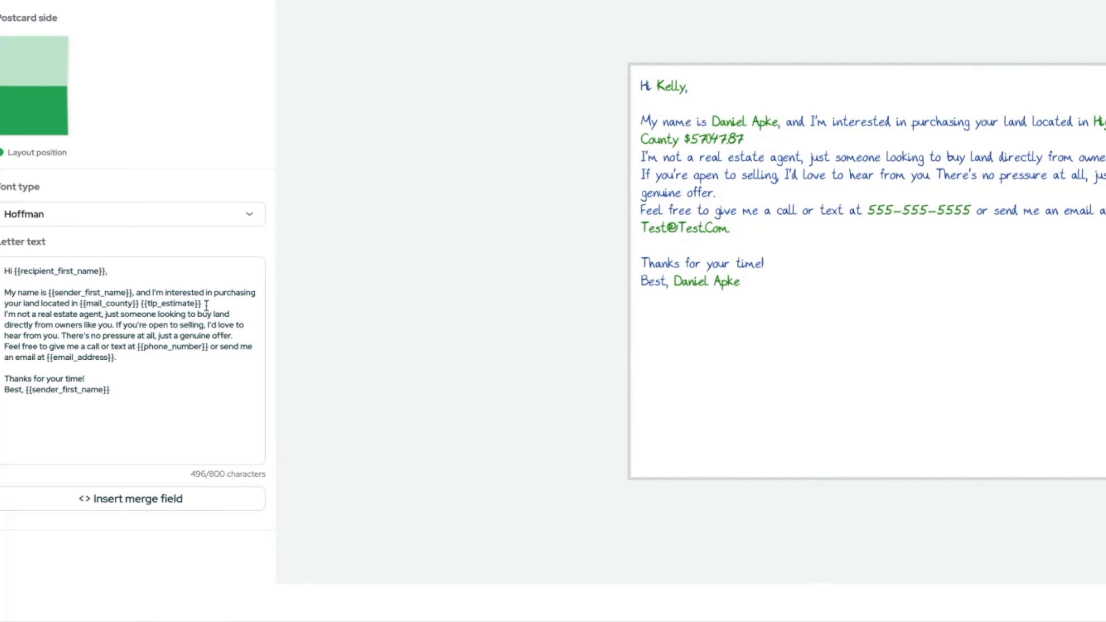
drag(206, 305, 110, 304)
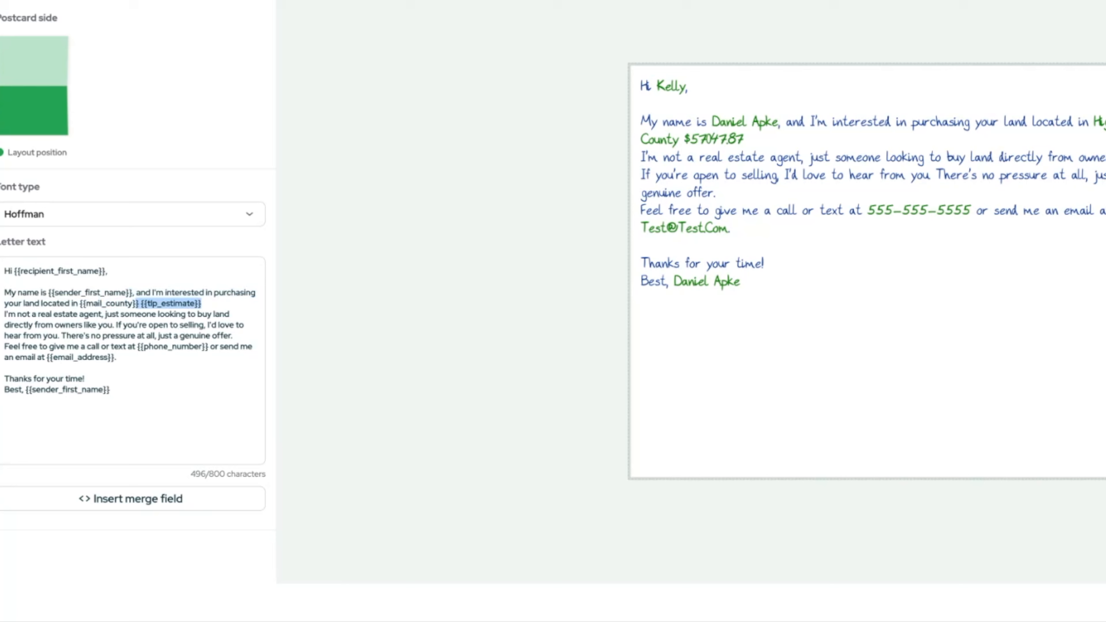
key(BackSpace)
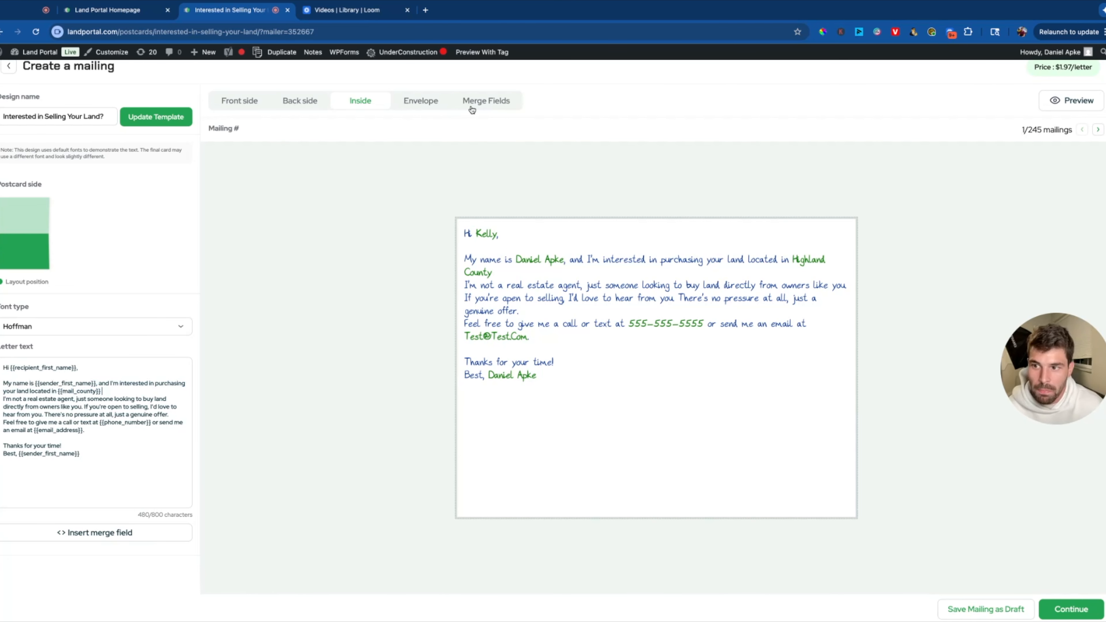
Verify the custom field is still mapped to Mail County, then view the inside letter.
click(480, 105)
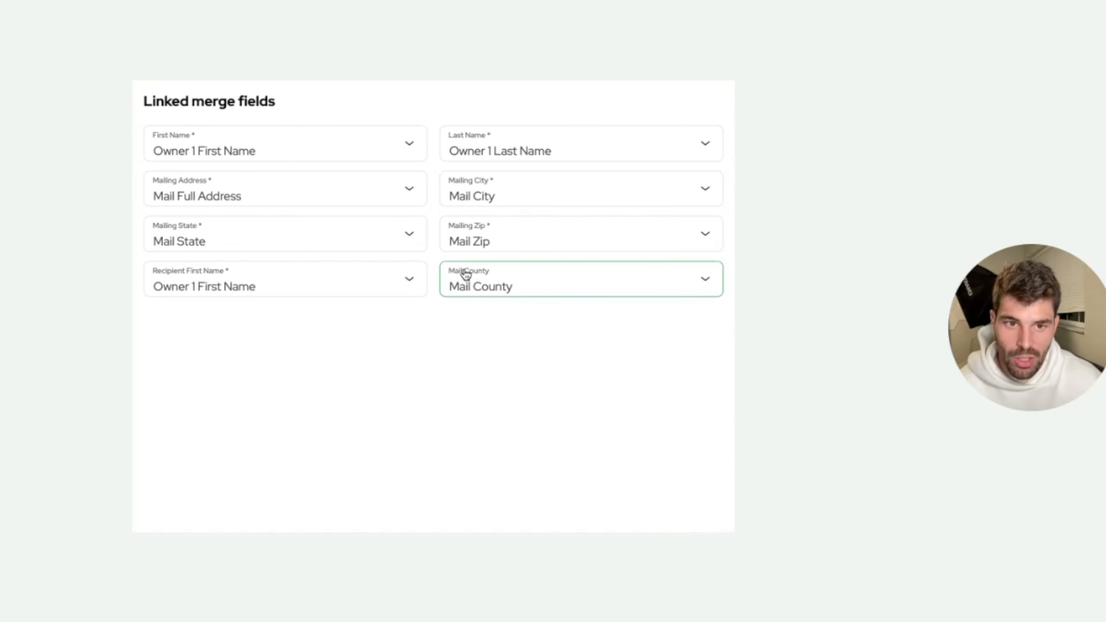
click(667, 334)
click(667, 334)
click(462, 296)
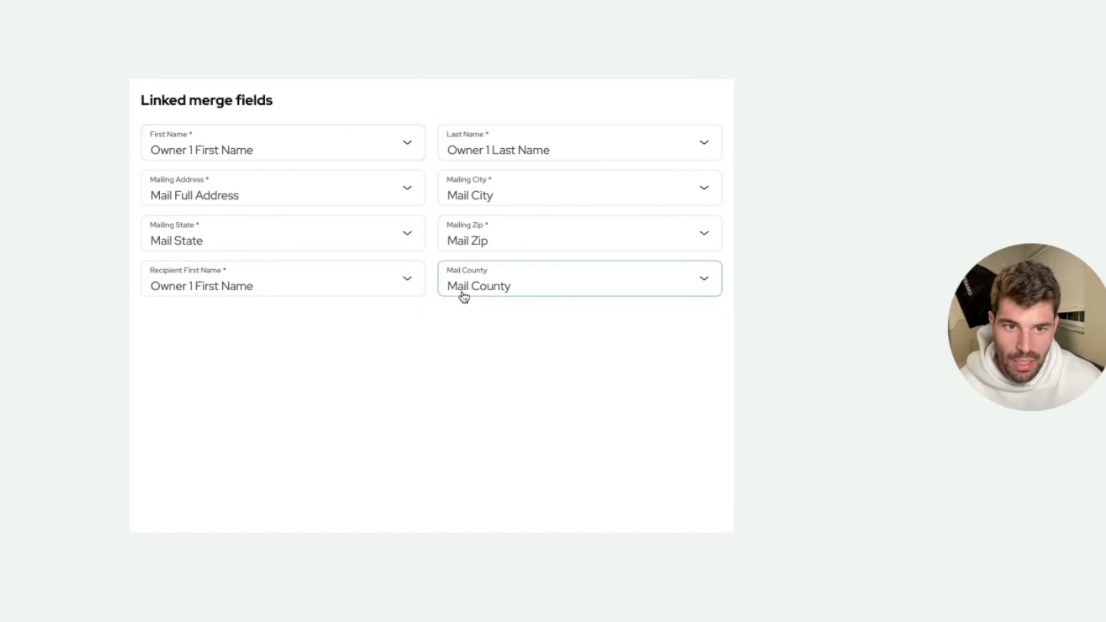
click(462, 296)
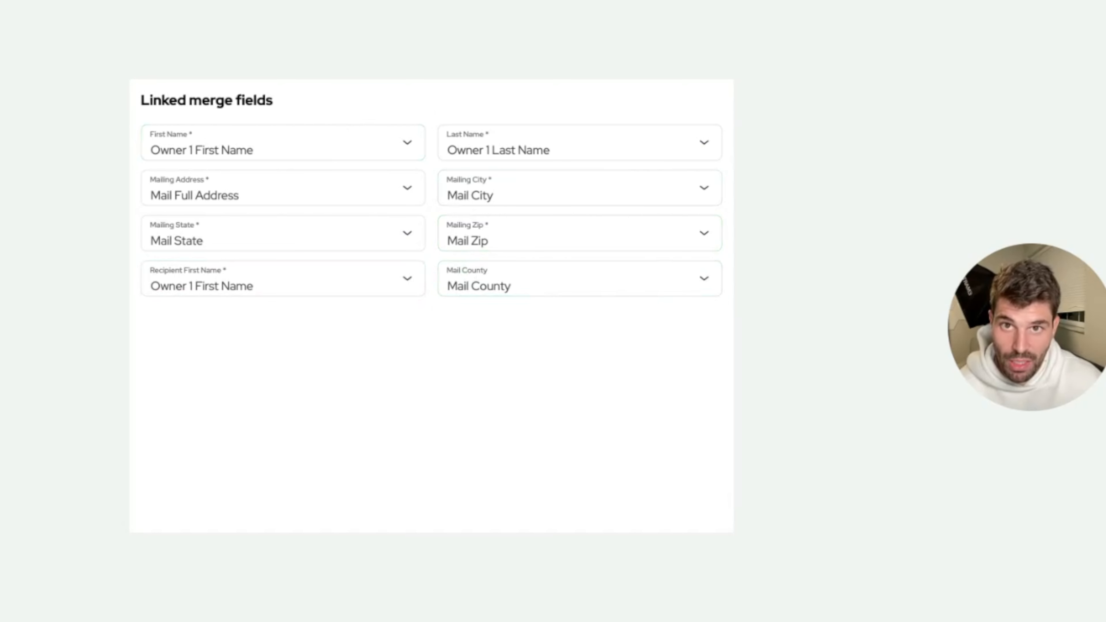
click(491, 286)
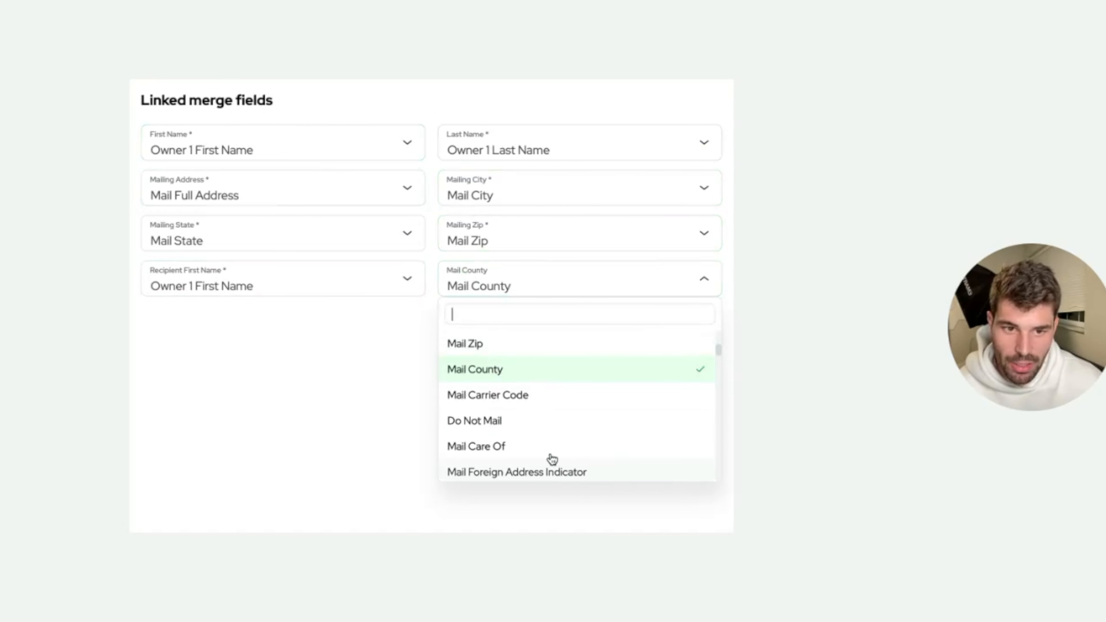
click(483, 283)
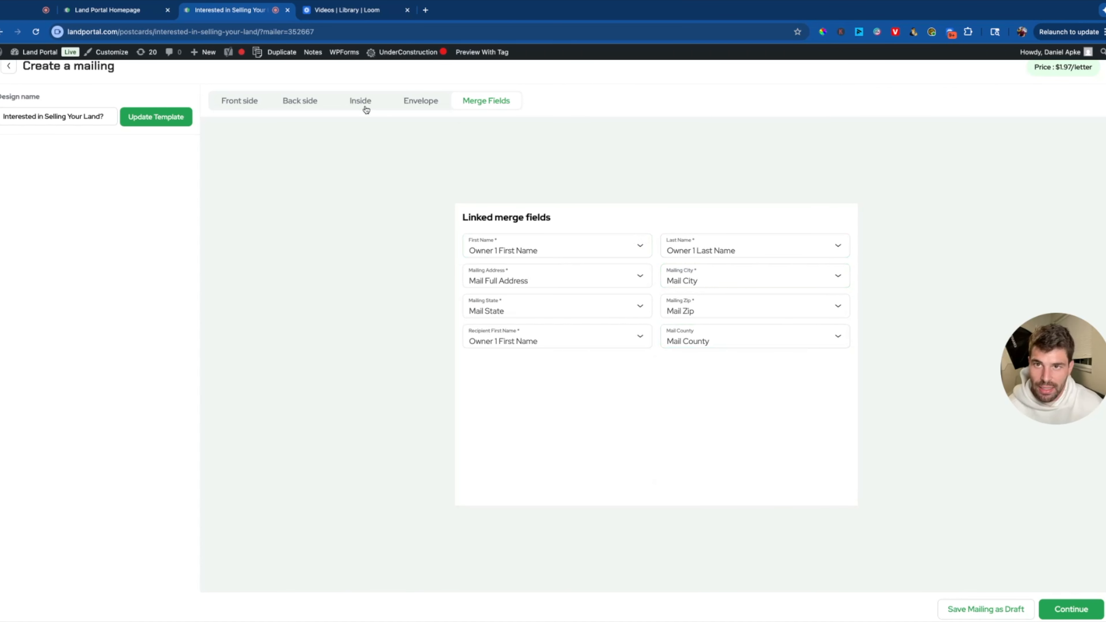
click(359, 105)
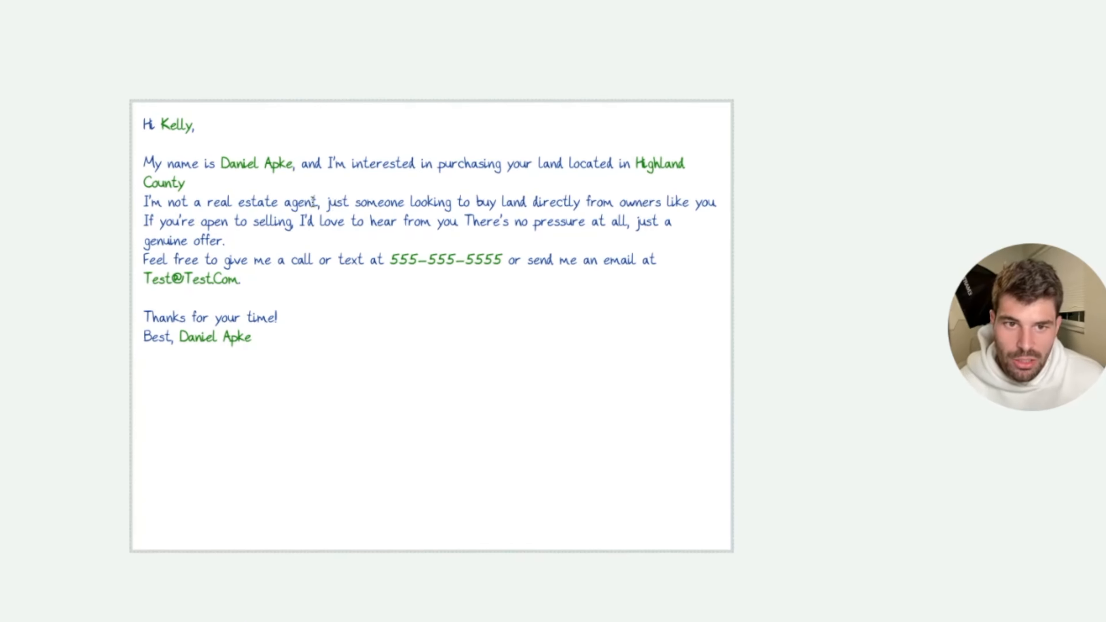
drag(577, 285, 650, 285)
drag(421, 201, 614, 202)
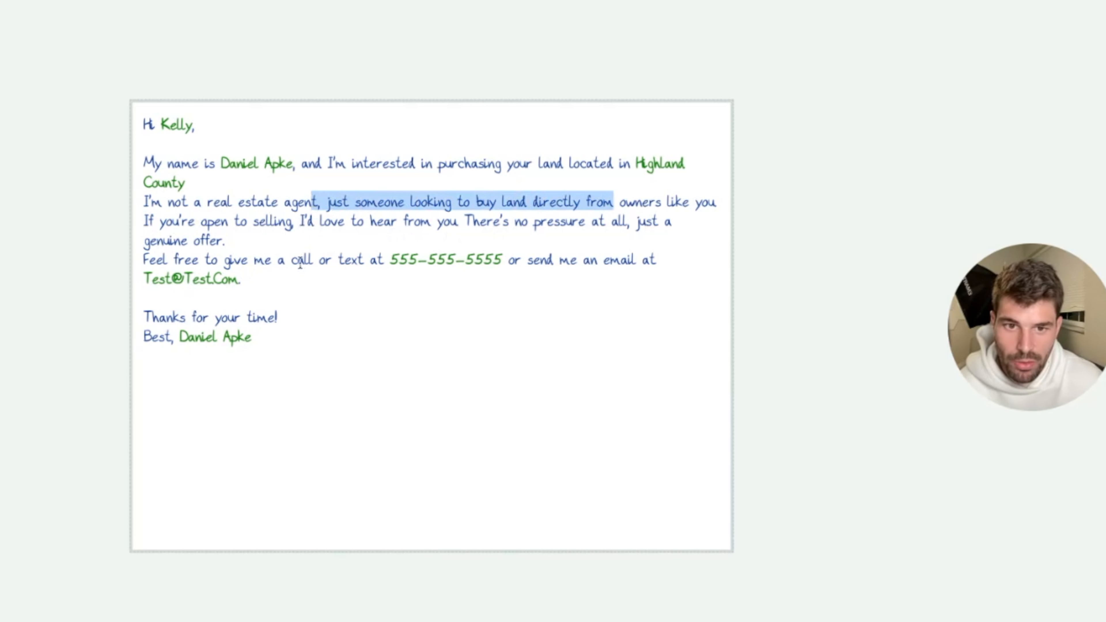
drag(384, 260, 483, 260)
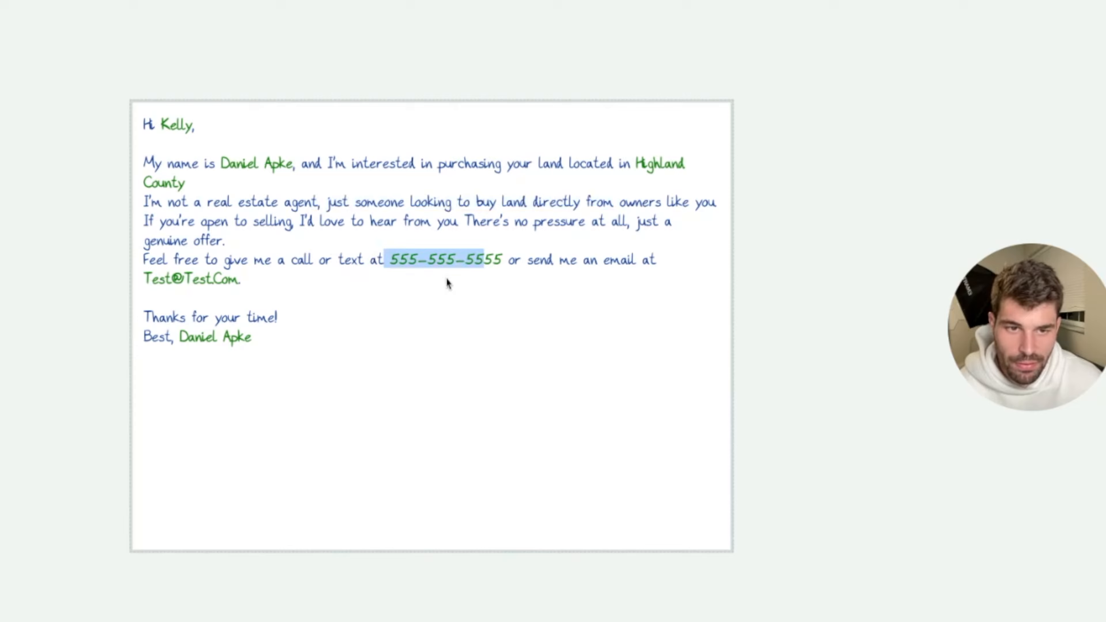
click(267, 288)
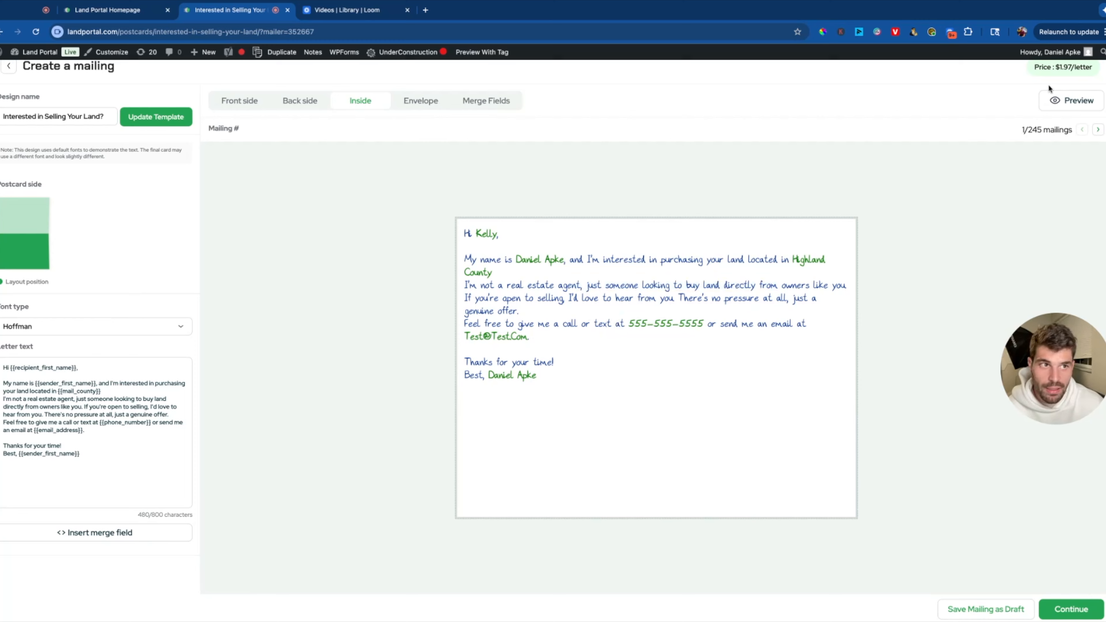
click(1052, 99)
click(491, 179)
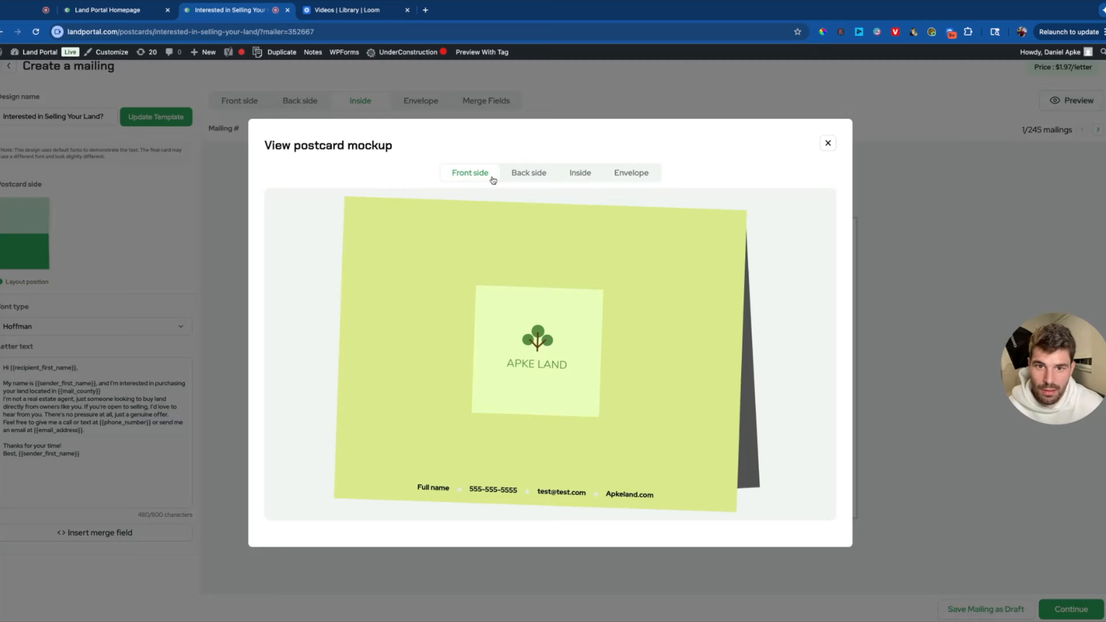
click(519, 177)
click(577, 176)
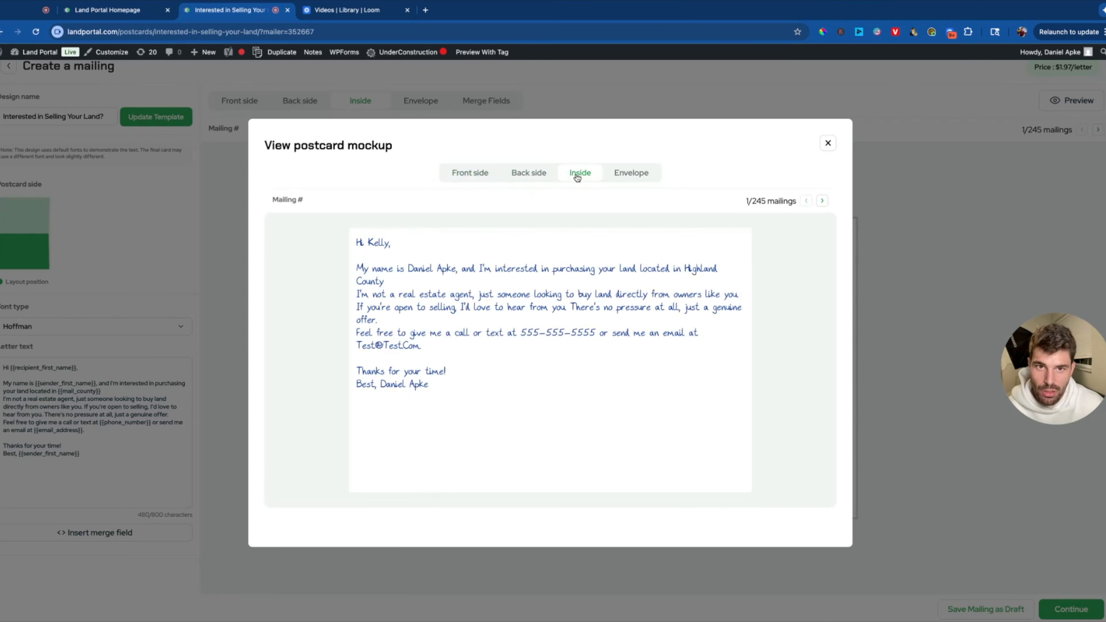
click(611, 176)
click(531, 177)
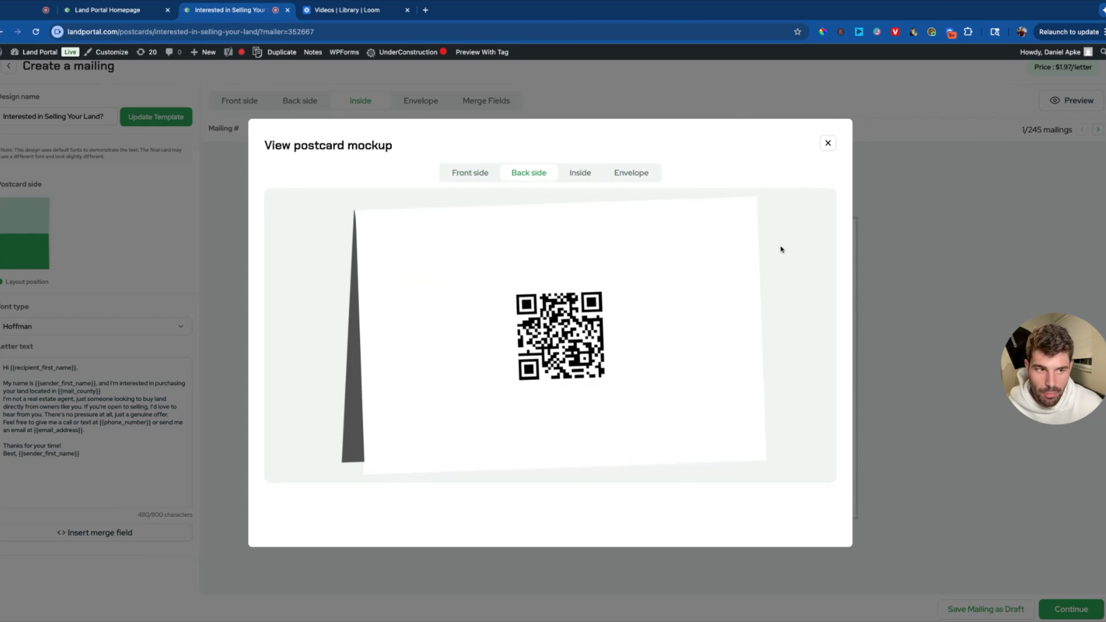
click(828, 141)
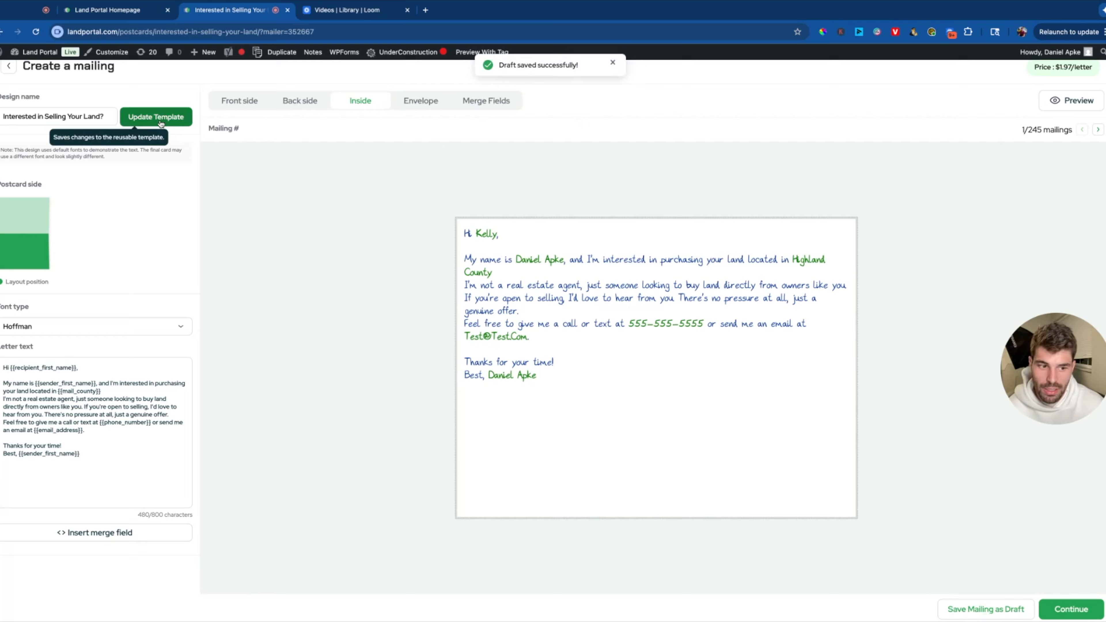
Stop creating the mailing and continue the 245-address Peebles, OH draft from Draft Mailings.
click(13, 69)
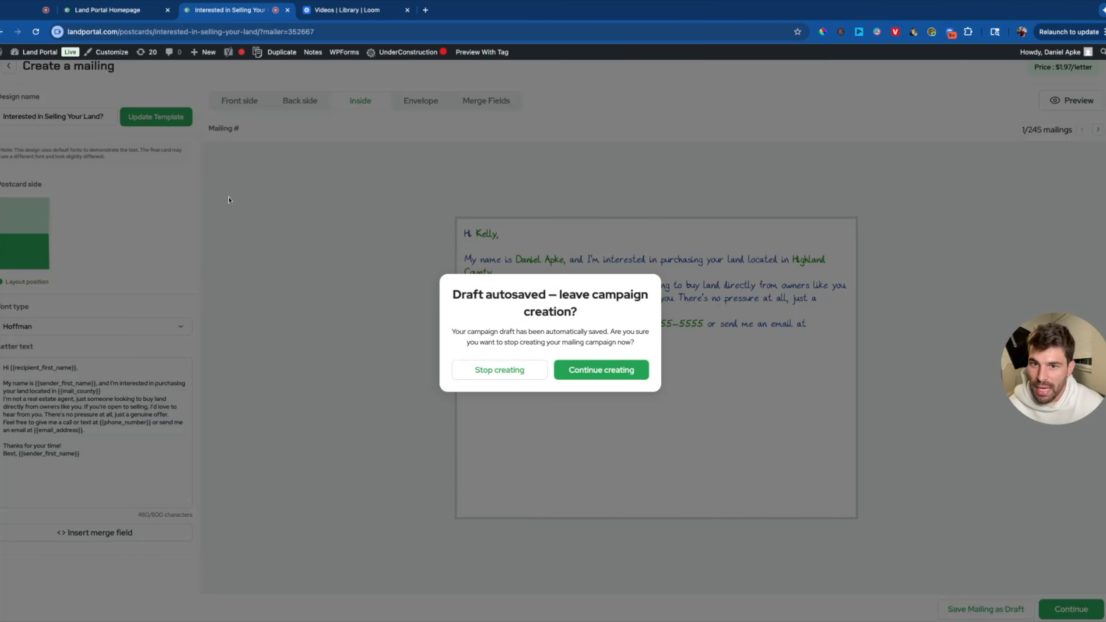
click(521, 371)
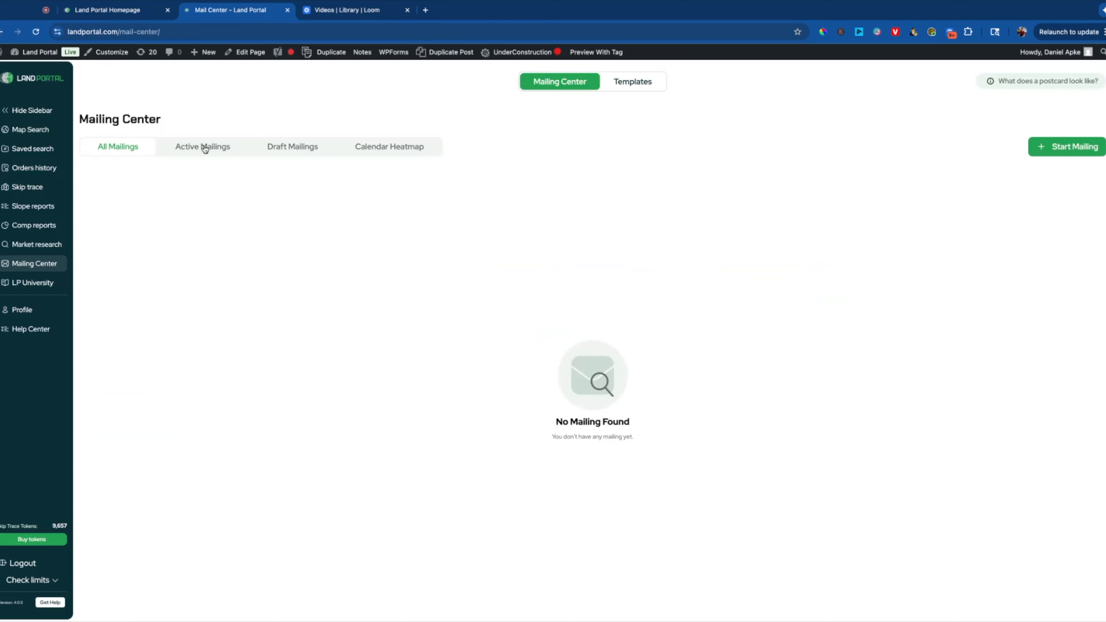
click(204, 146)
click(311, 153)
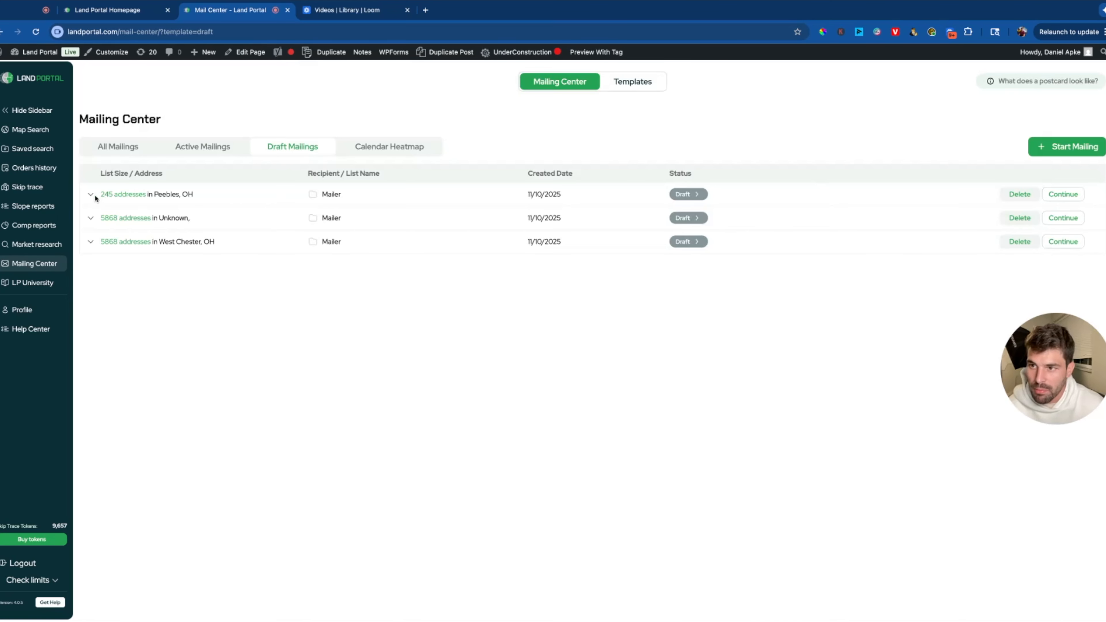
click(94, 194)
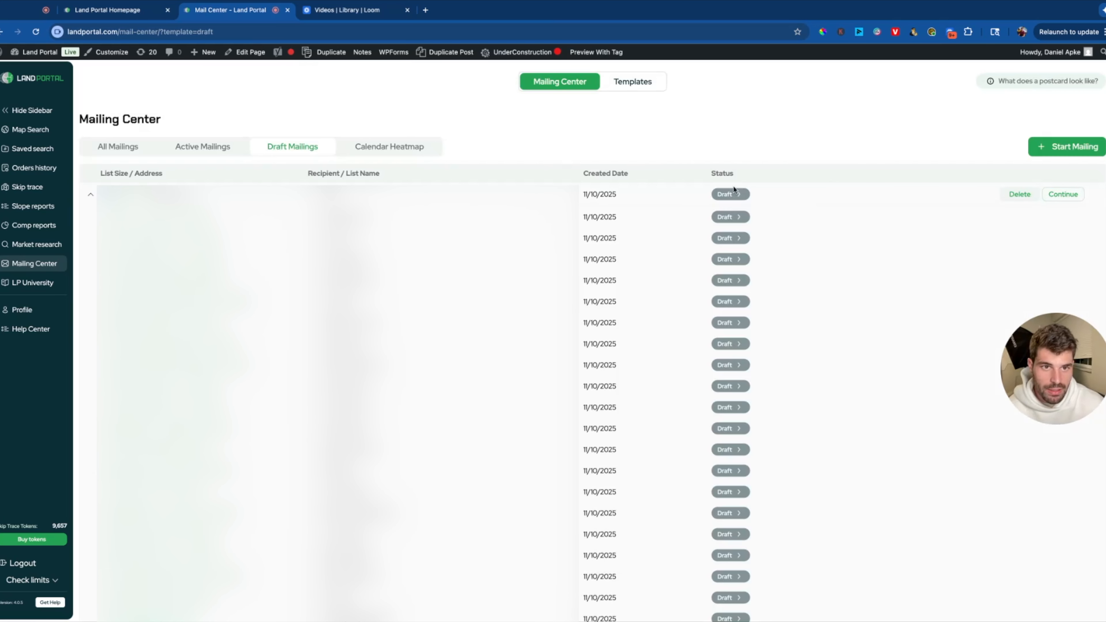
click(1064, 195)
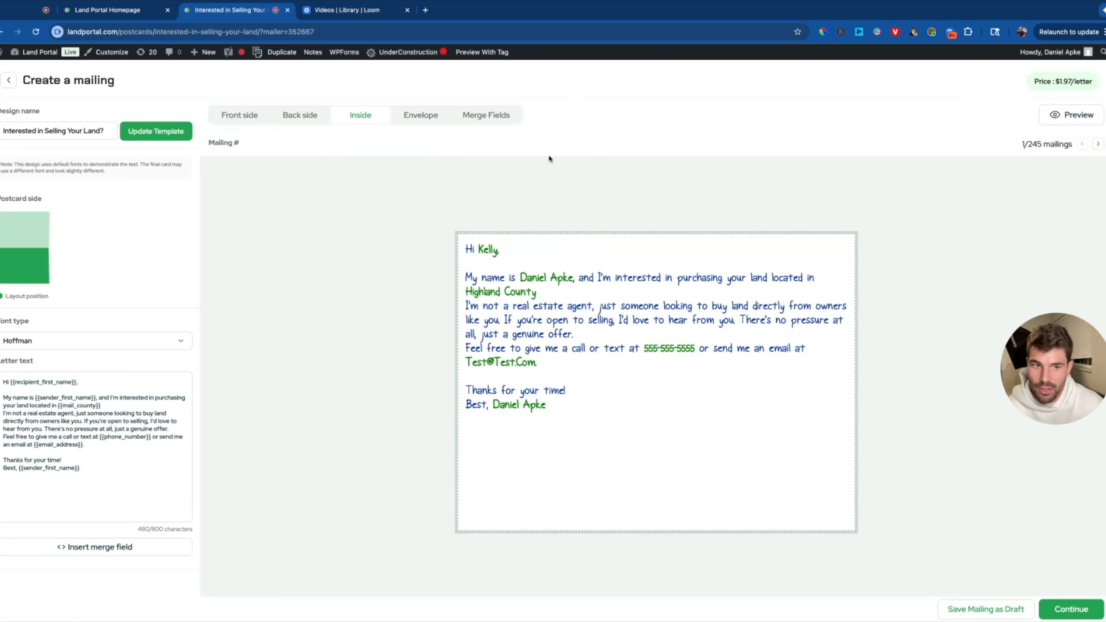
click(1069, 610)
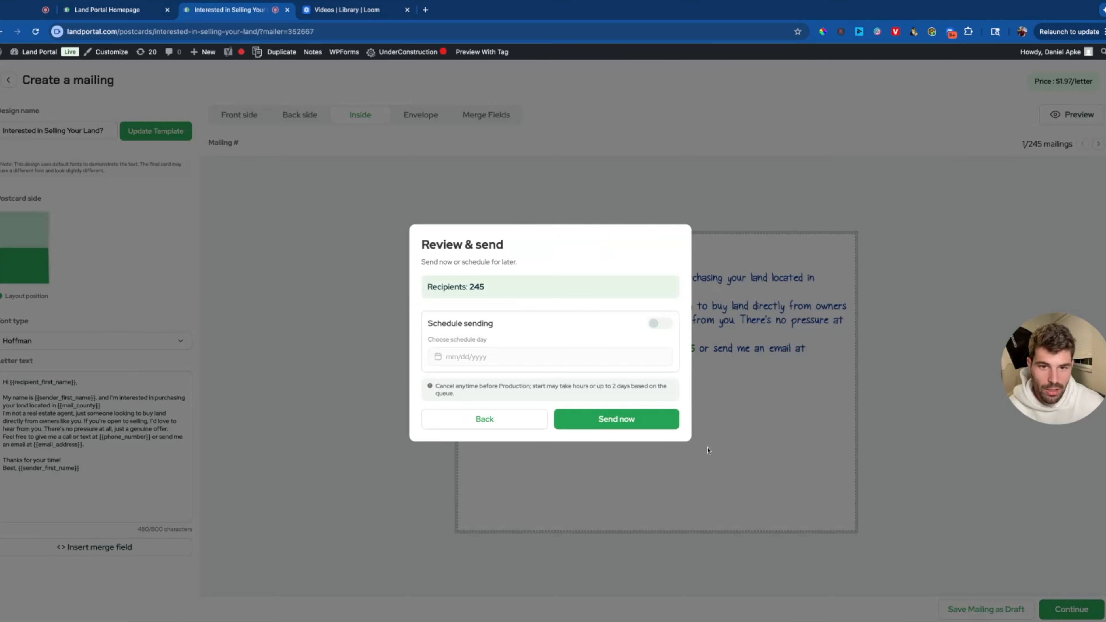
click(660, 324)
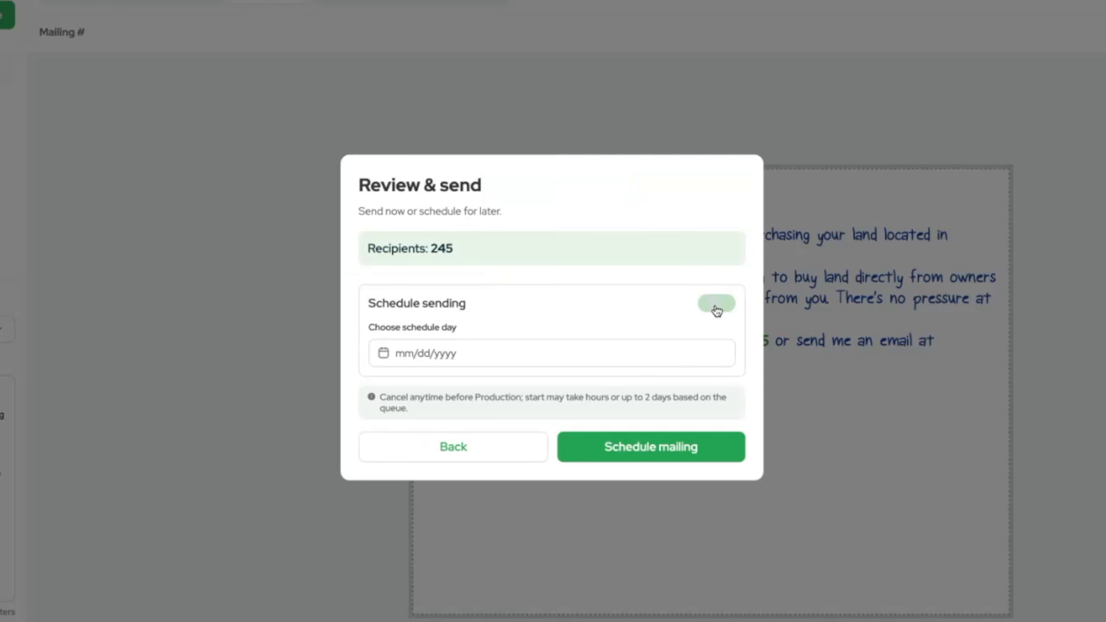
click(449, 362)
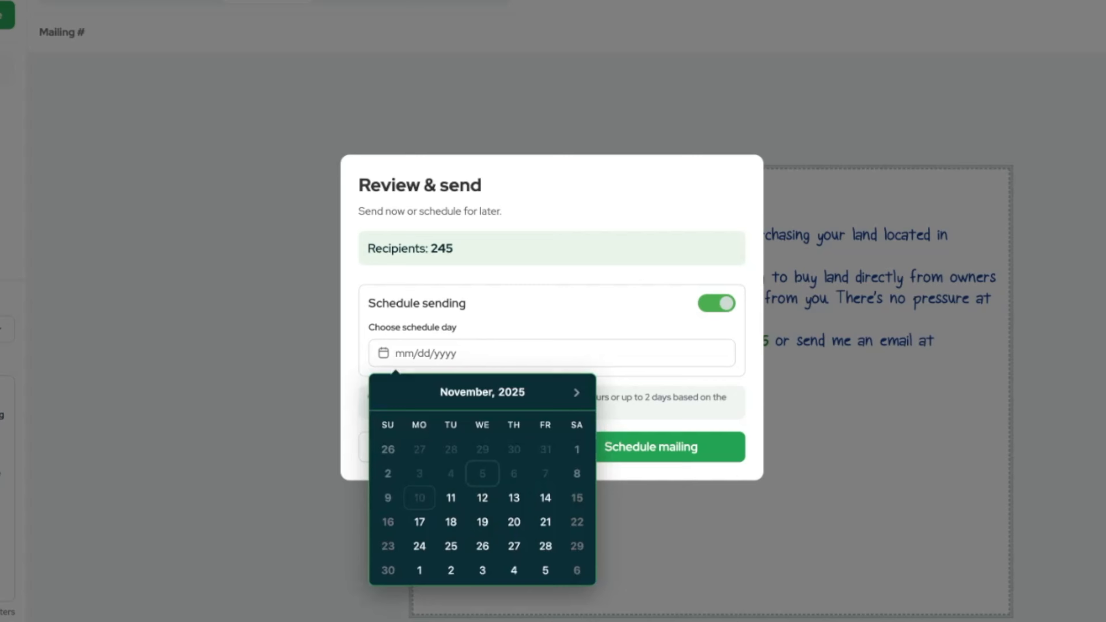
click(484, 505)
click(506, 345)
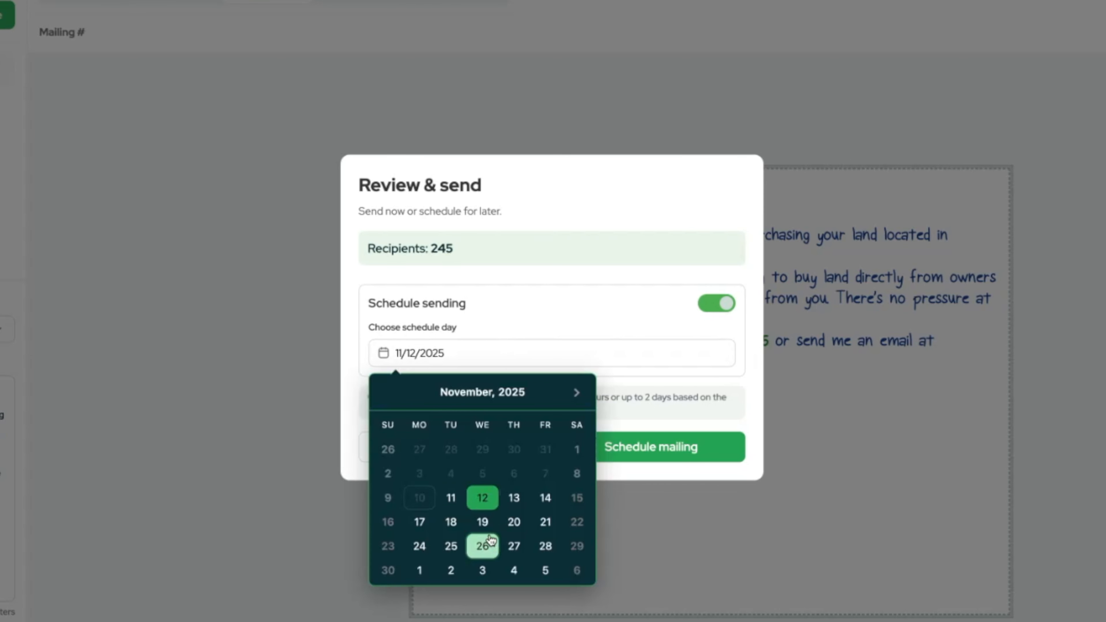
click(542, 341)
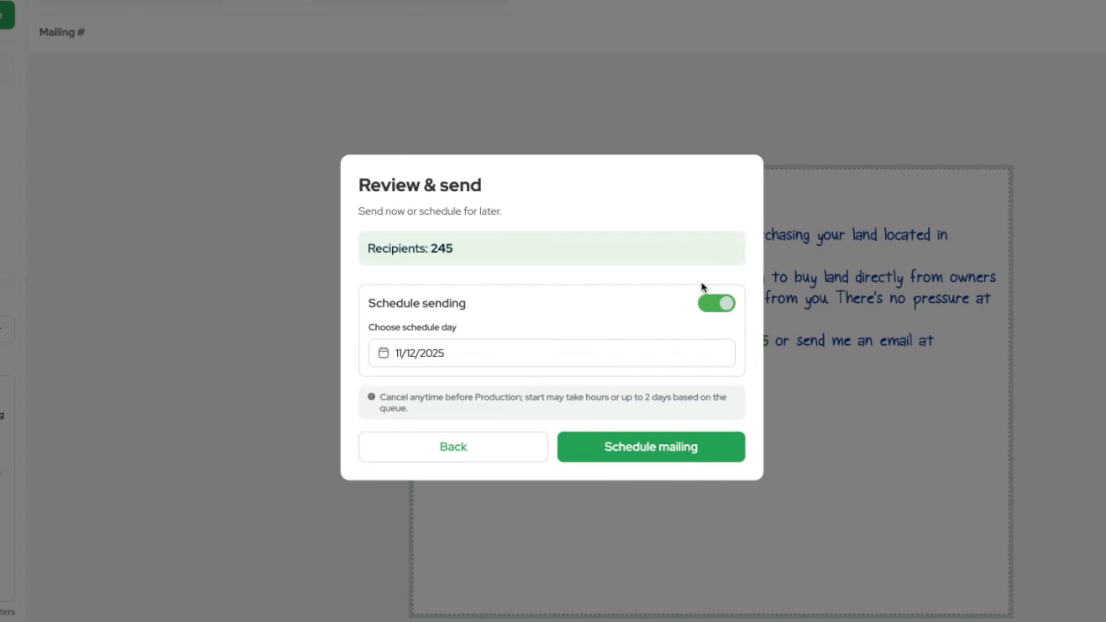
click(713, 303)
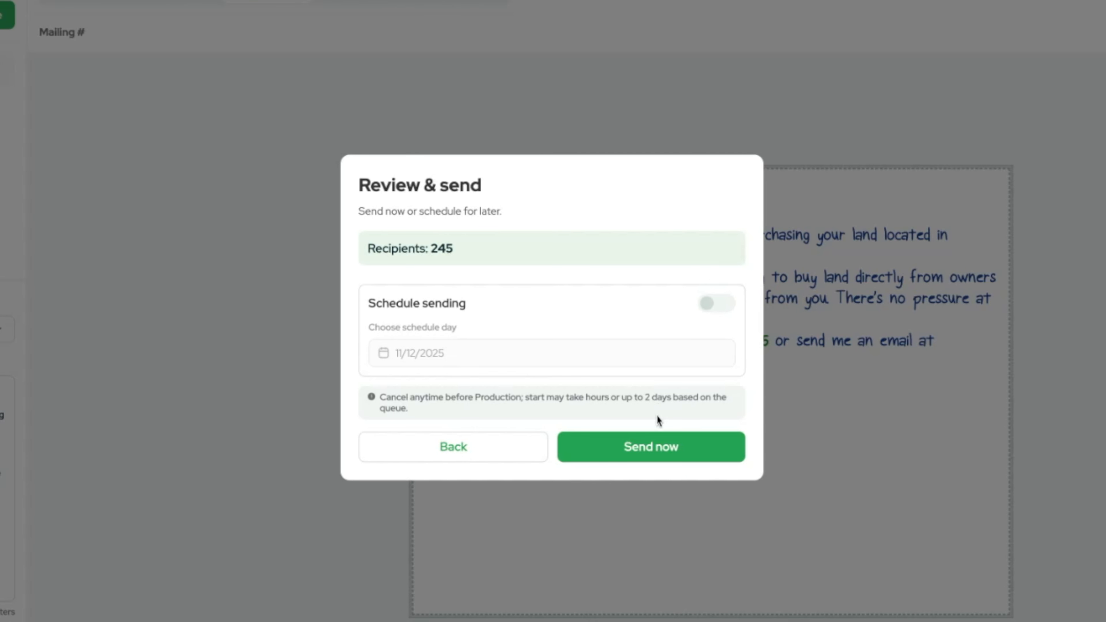
click(652, 453)
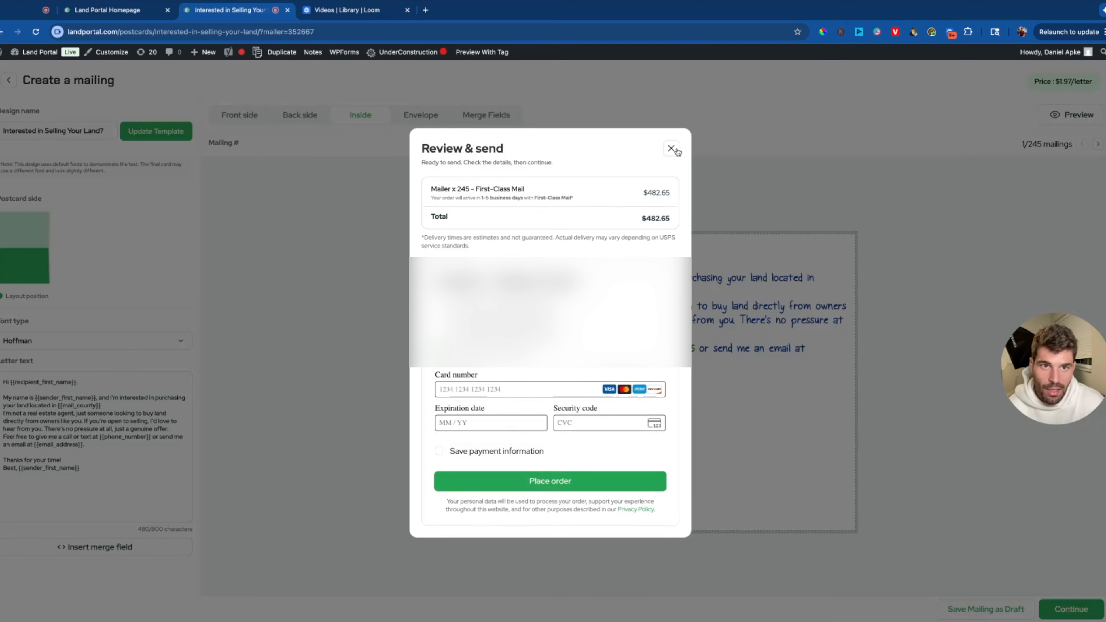
click(733, 39)
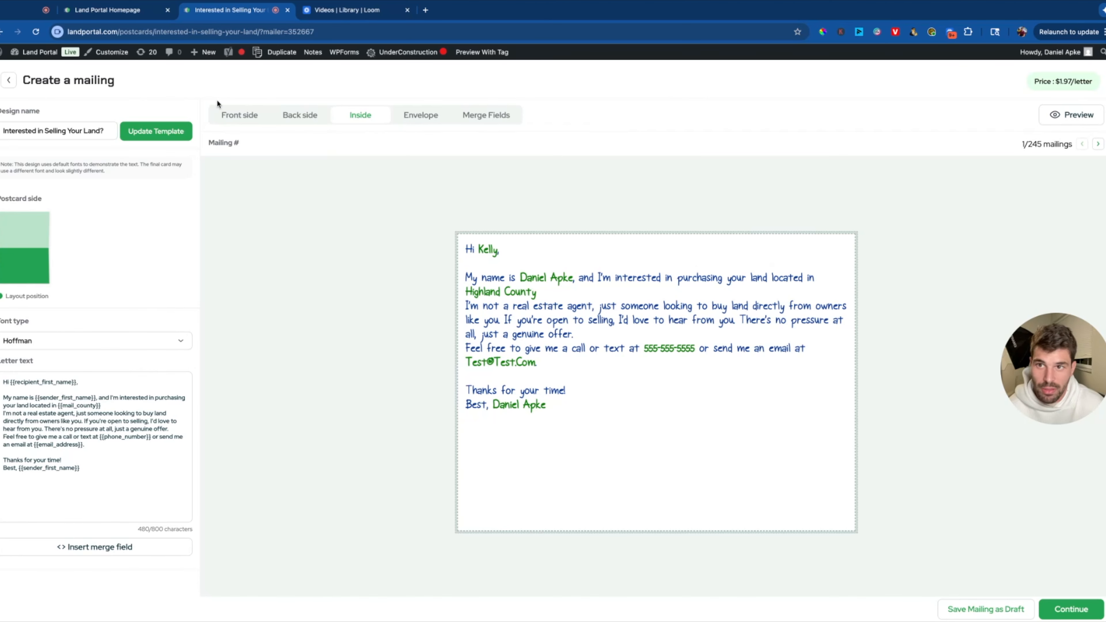
Review the front, back, inside and envelope designs and the current $1.70 per-letter price.
click(252, 115)
click(299, 116)
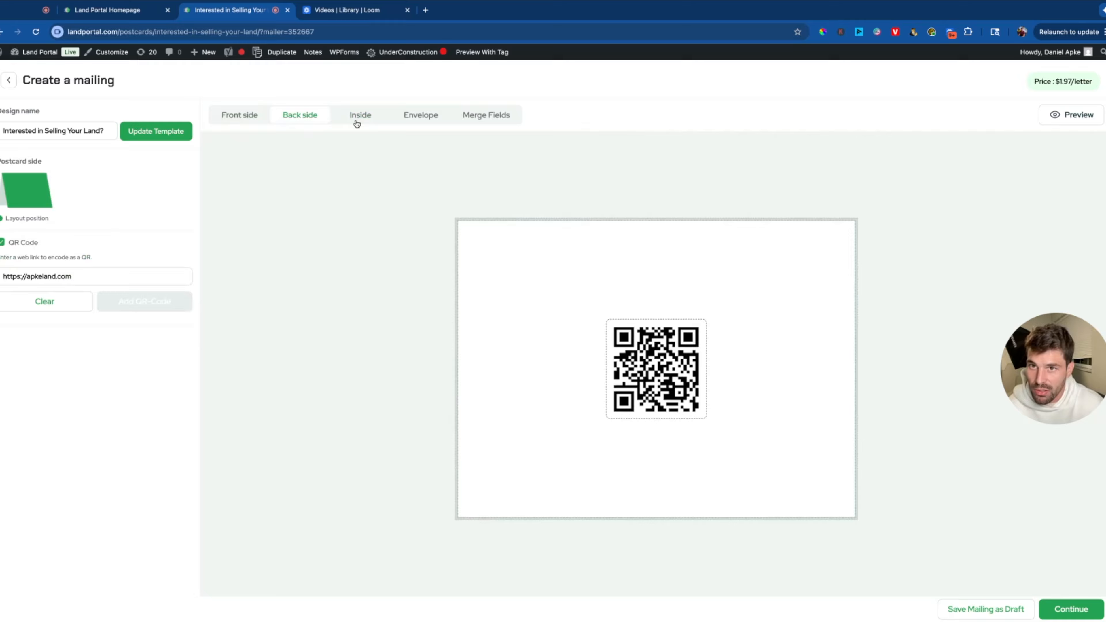
click(370, 116)
click(421, 115)
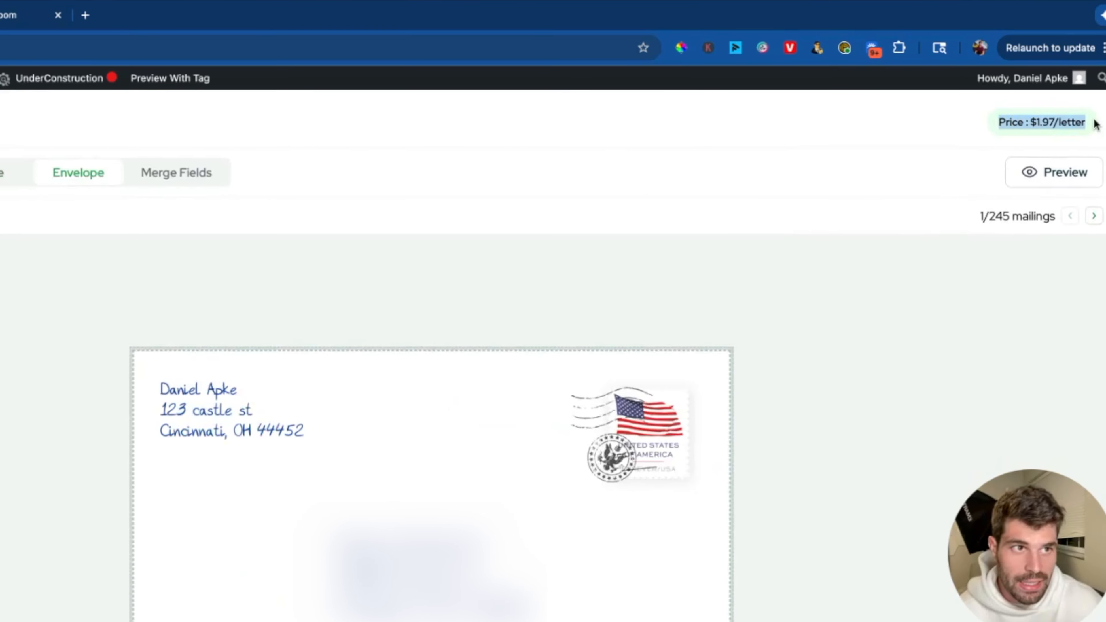
drag(1094, 101, 1013, 102)
click(1047, 122)
drag(1086, 123, 997, 123)
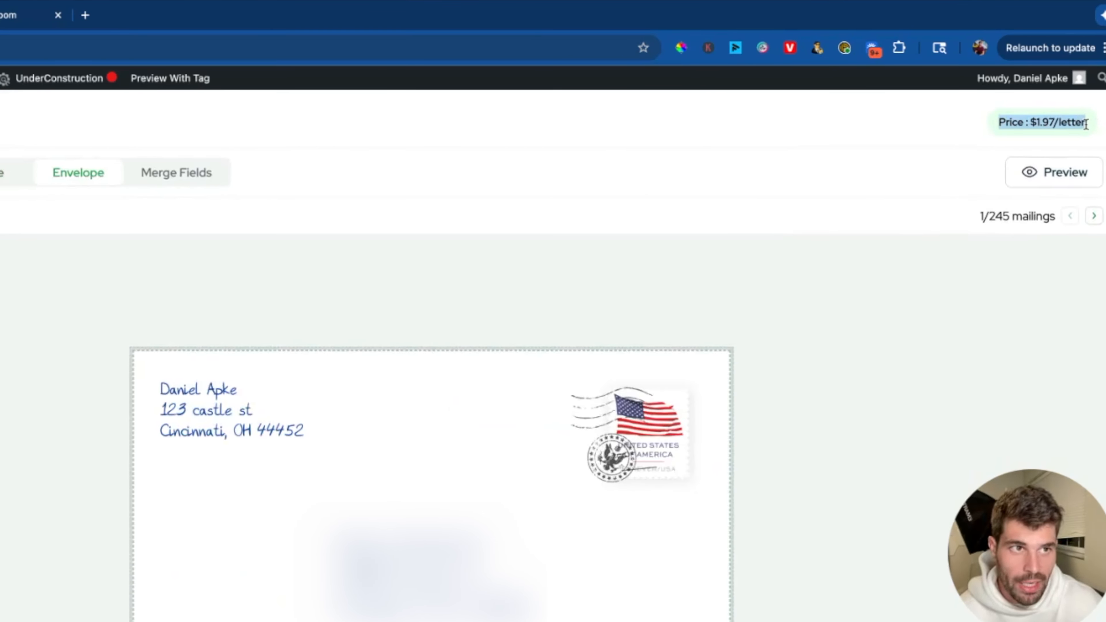
click(868, 152)
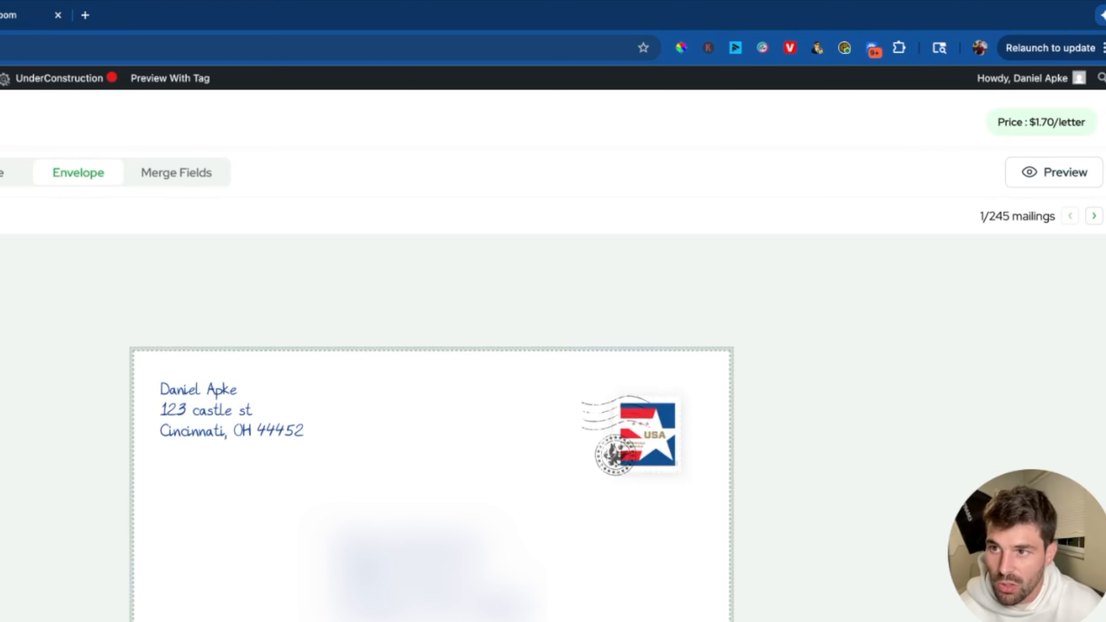
drag(1077, 124, 997, 124)
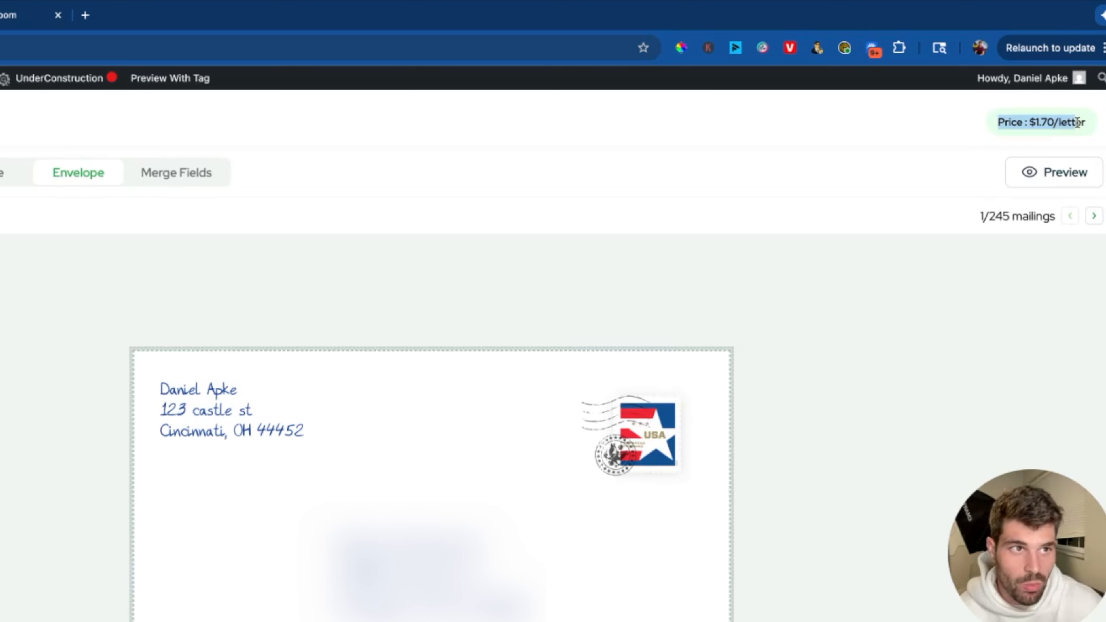
click(964, 124)
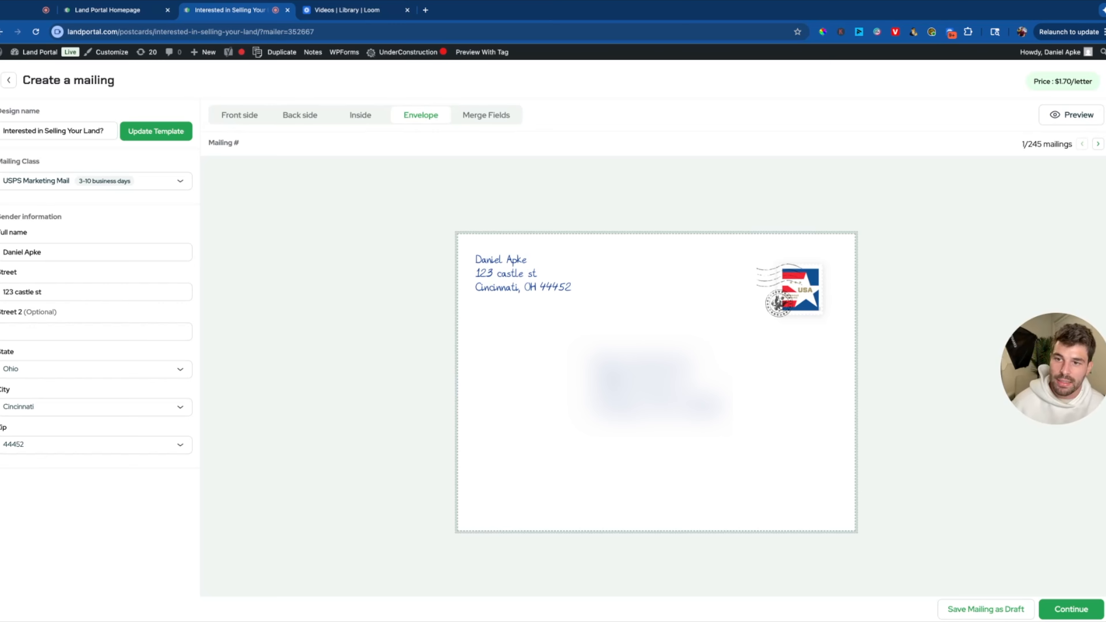
Switch the mailing class to First-Class Mail at $1.97 per letter, then exit the editor.
click(62, 181)
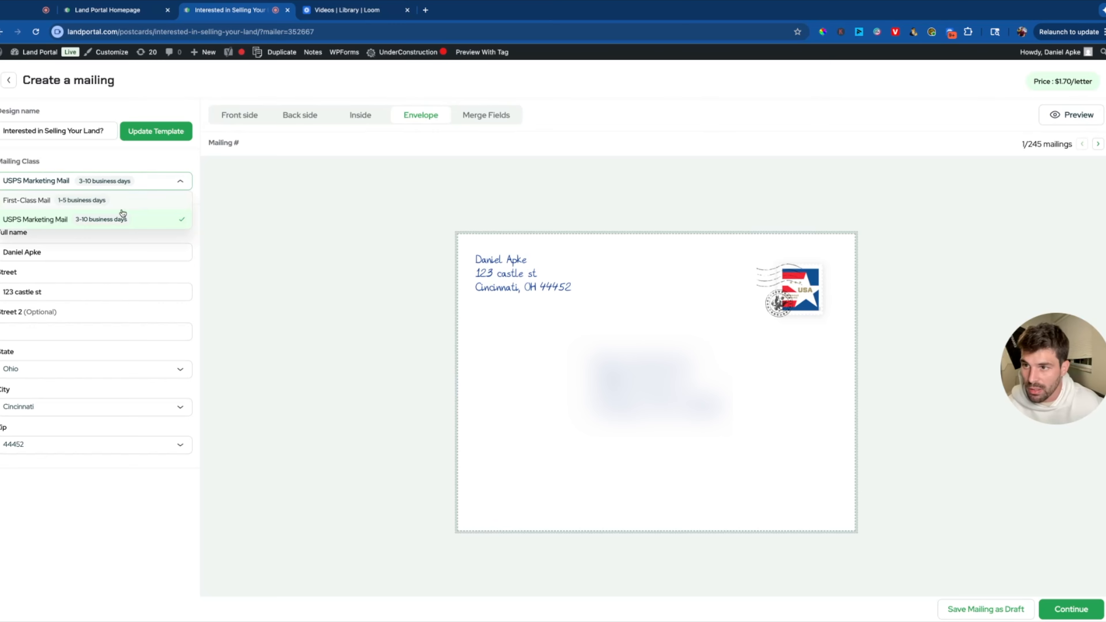
click(123, 203)
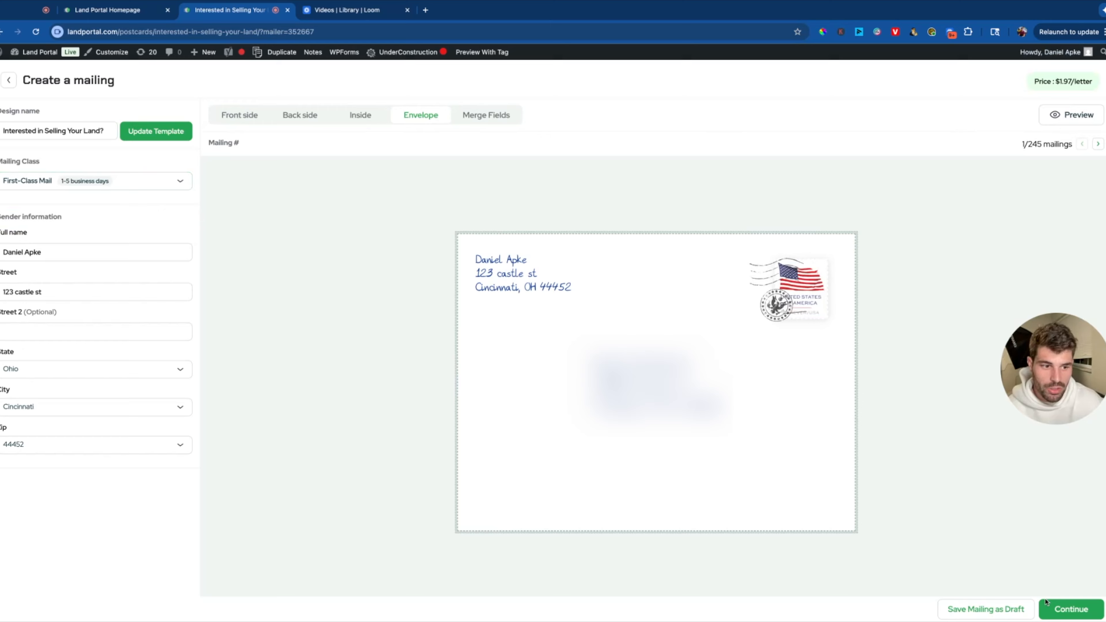
click(1072, 609)
click(772, 370)
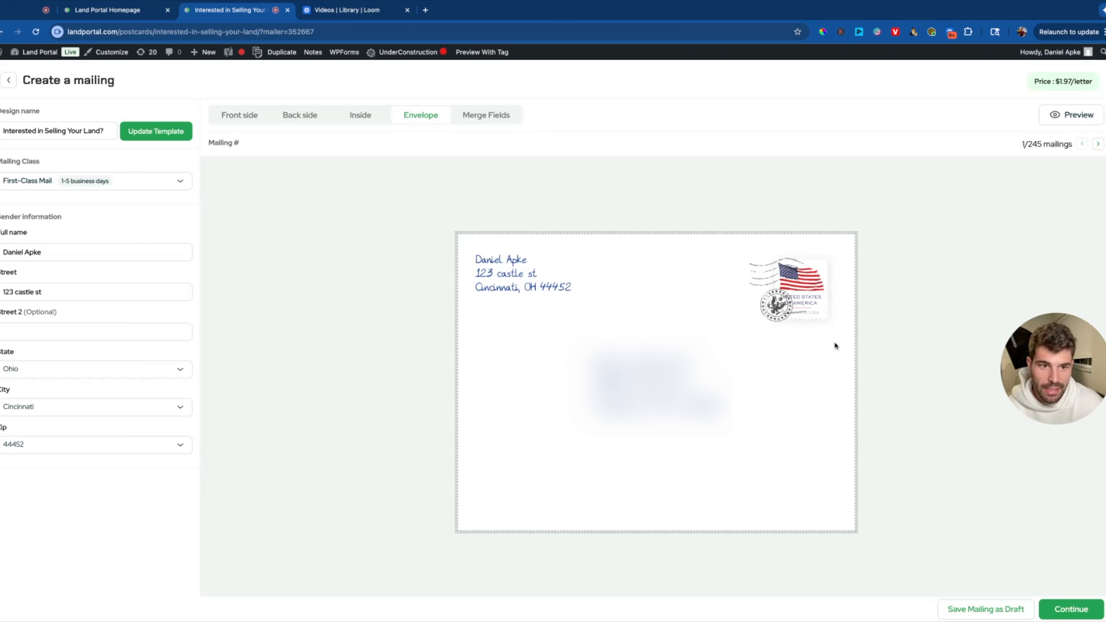
click(3, 83)
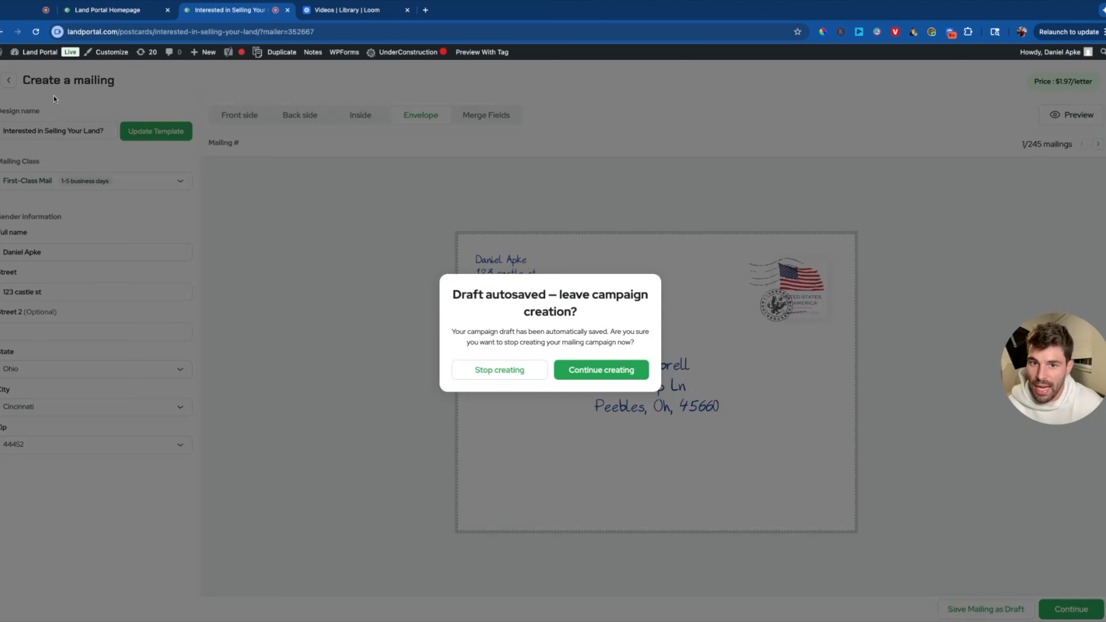
Stop creating the draft mailing and check the Calendar Heatmap, Active Mailings and All Mailings views.
click(518, 371)
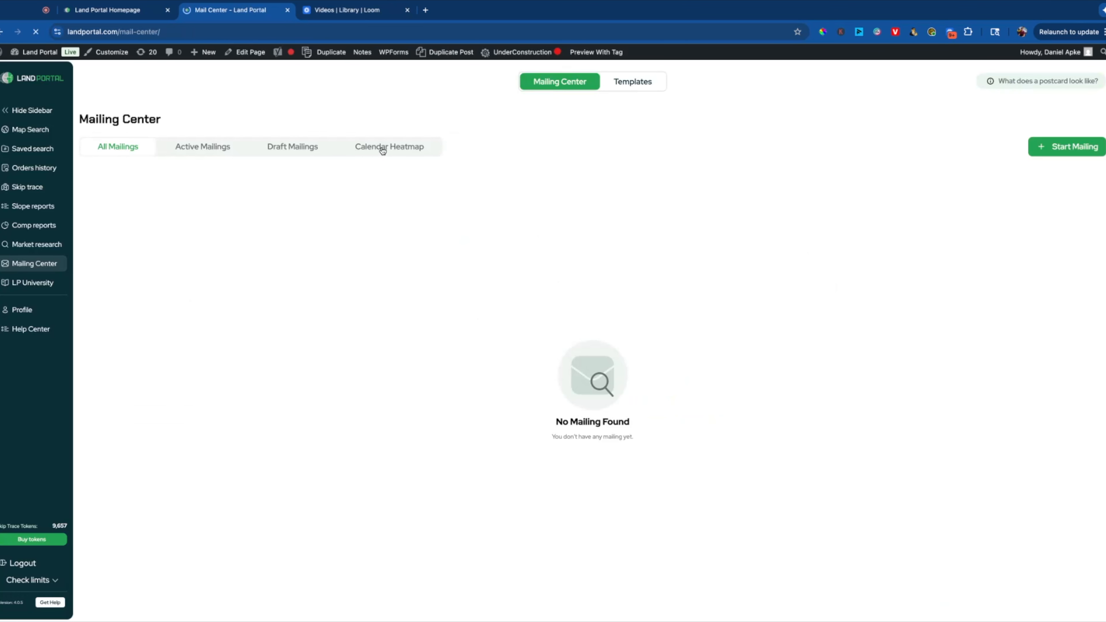
click(382, 148)
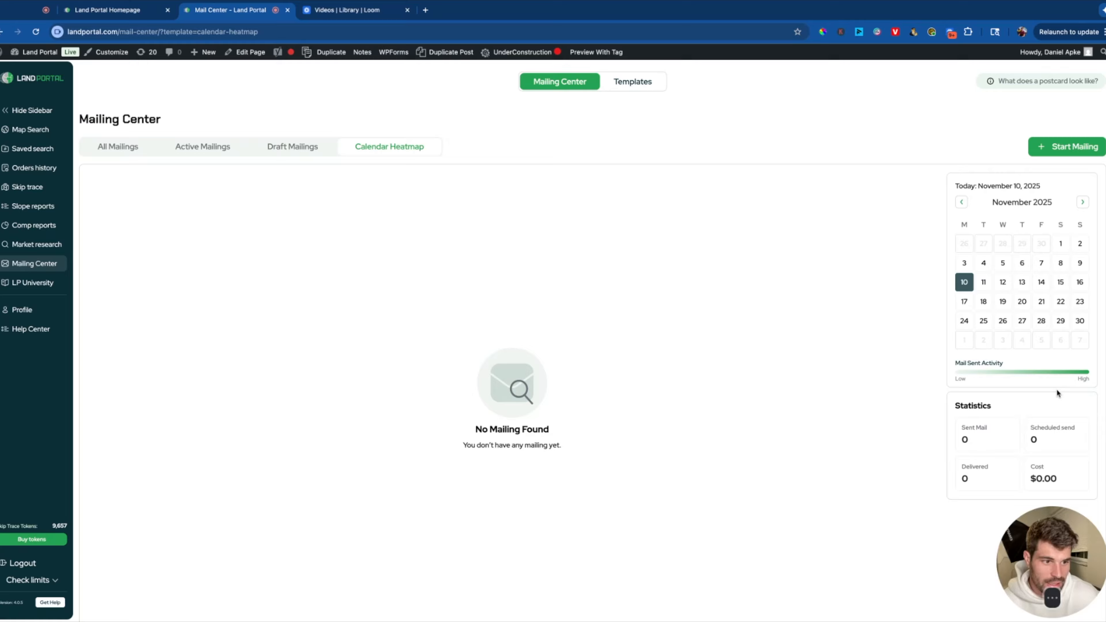
click(203, 148)
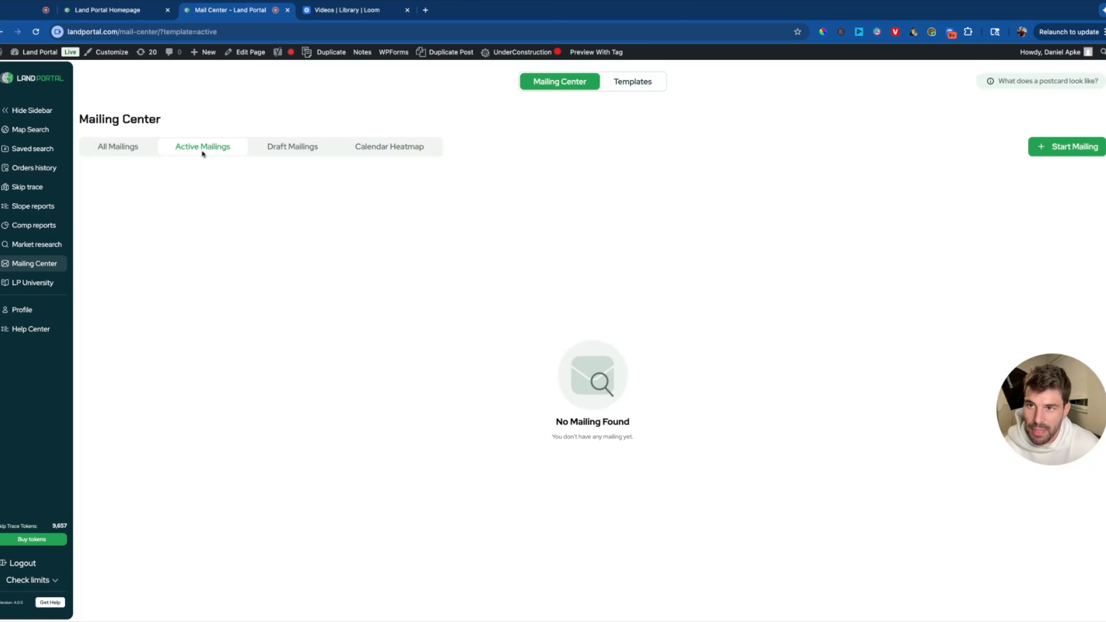
click(121, 151)
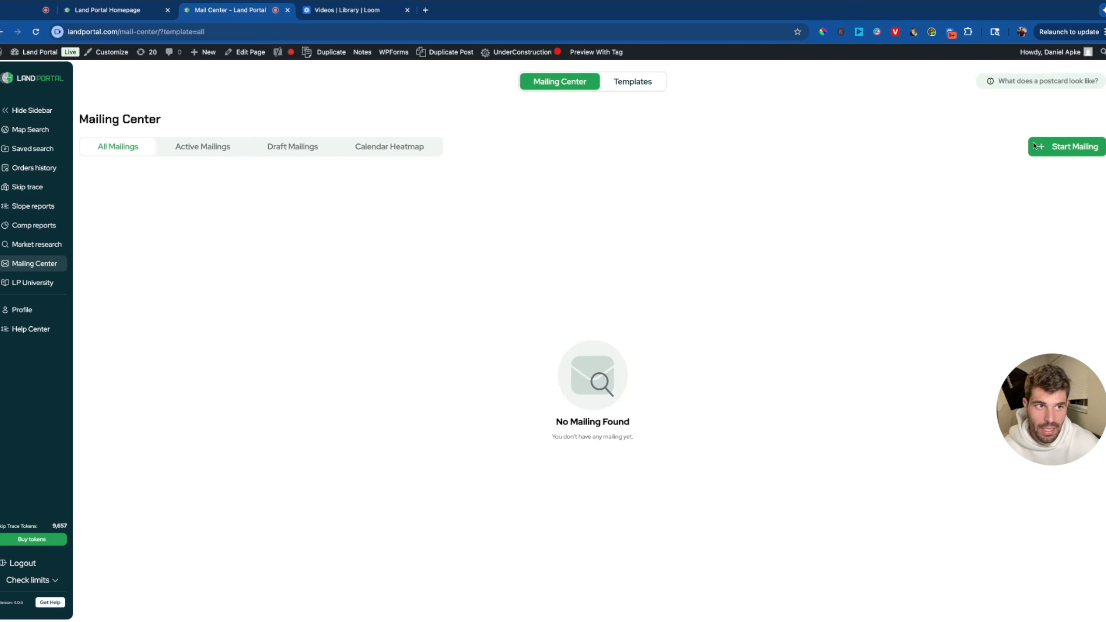
click(1059, 147)
click(644, 319)
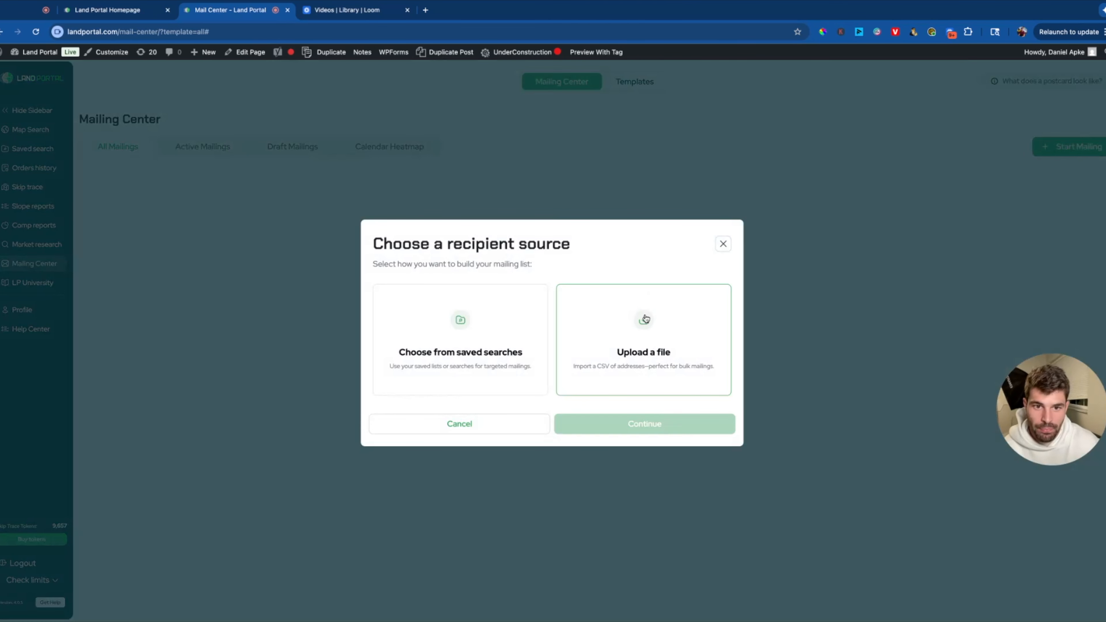
click(638, 420)
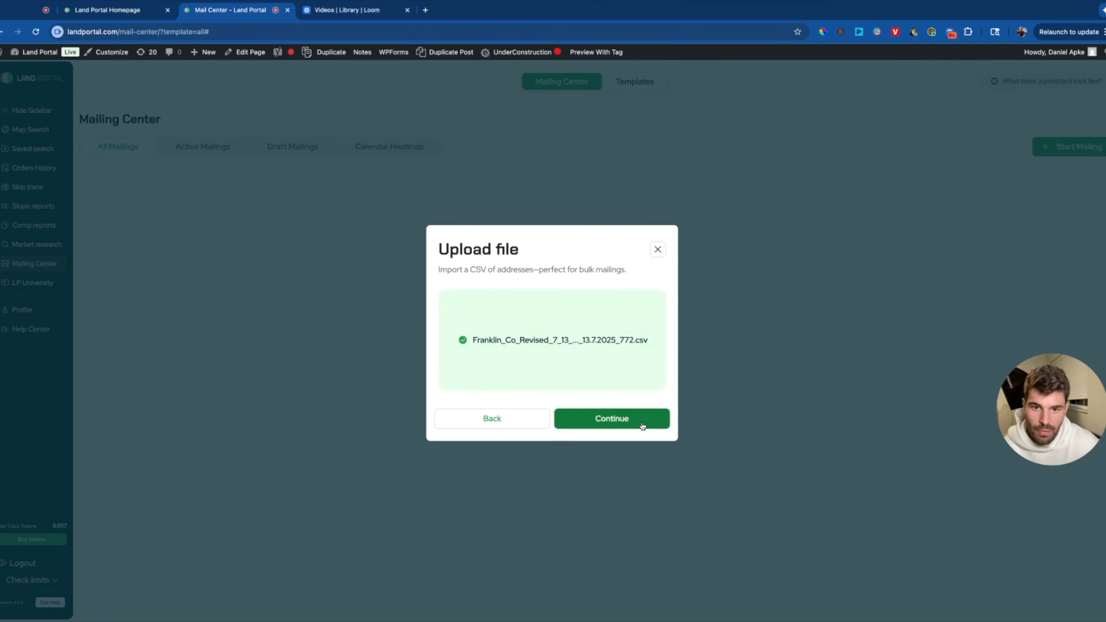
click(643, 426)
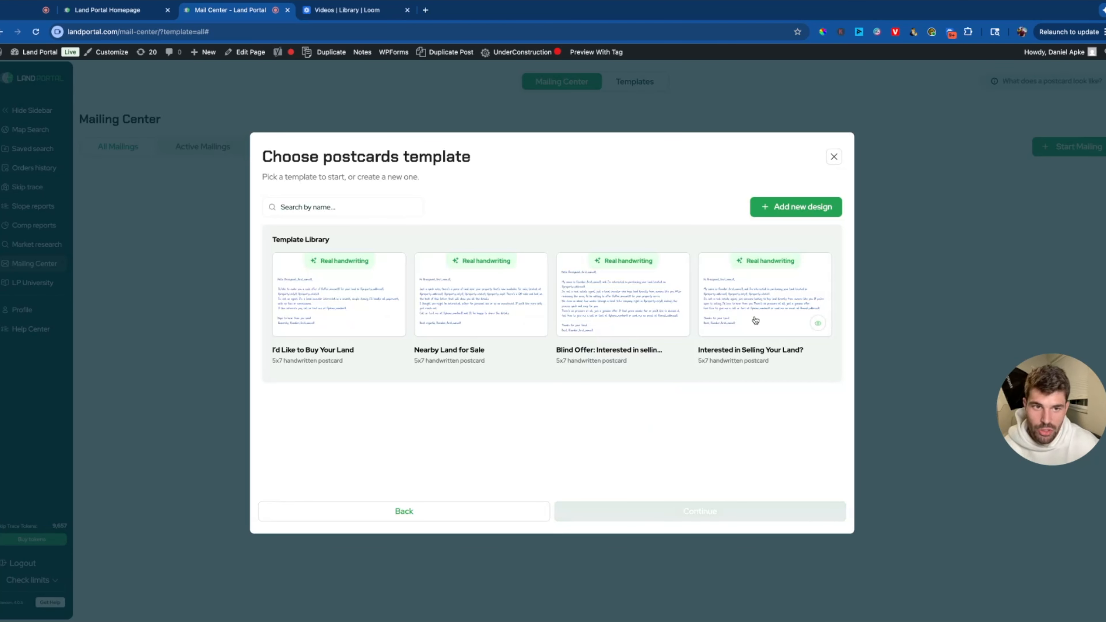
click(657, 299)
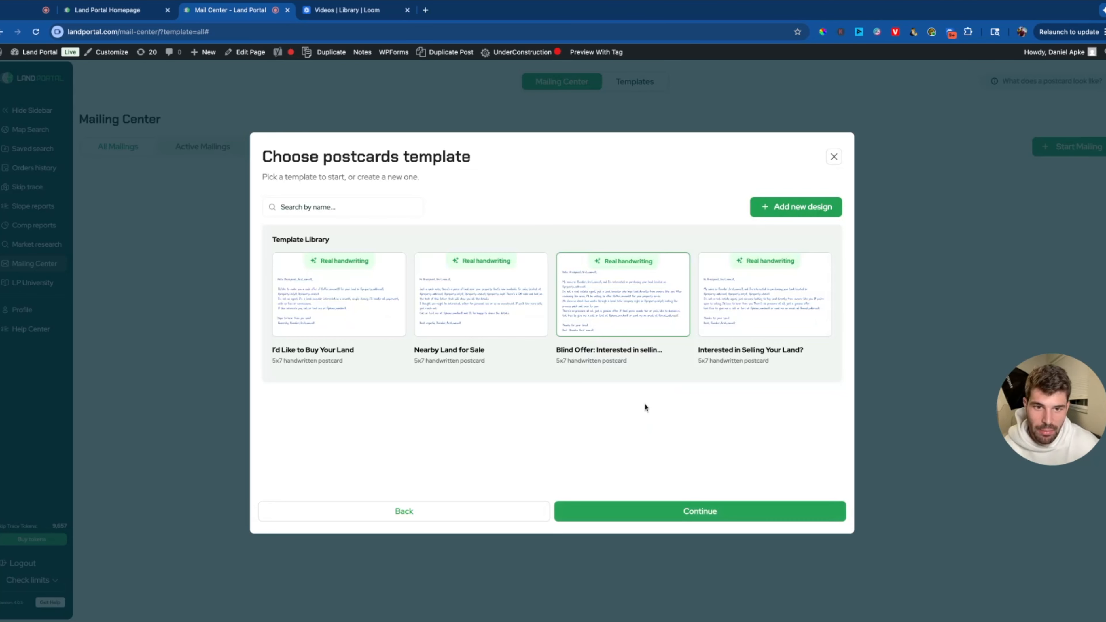
click(645, 511)
click(673, 309)
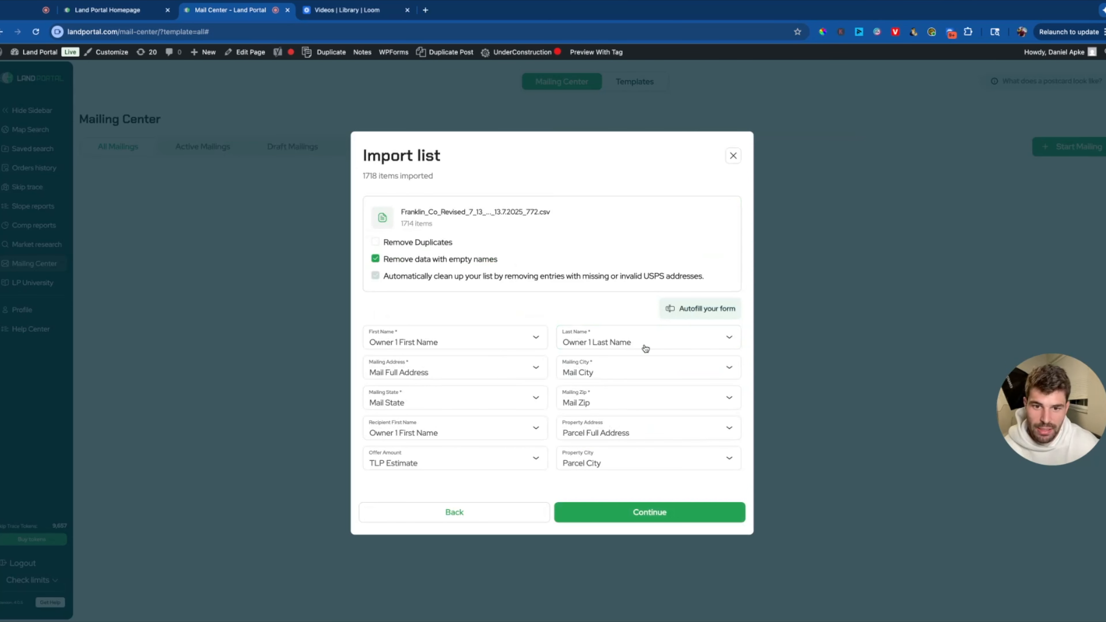
click(413, 463)
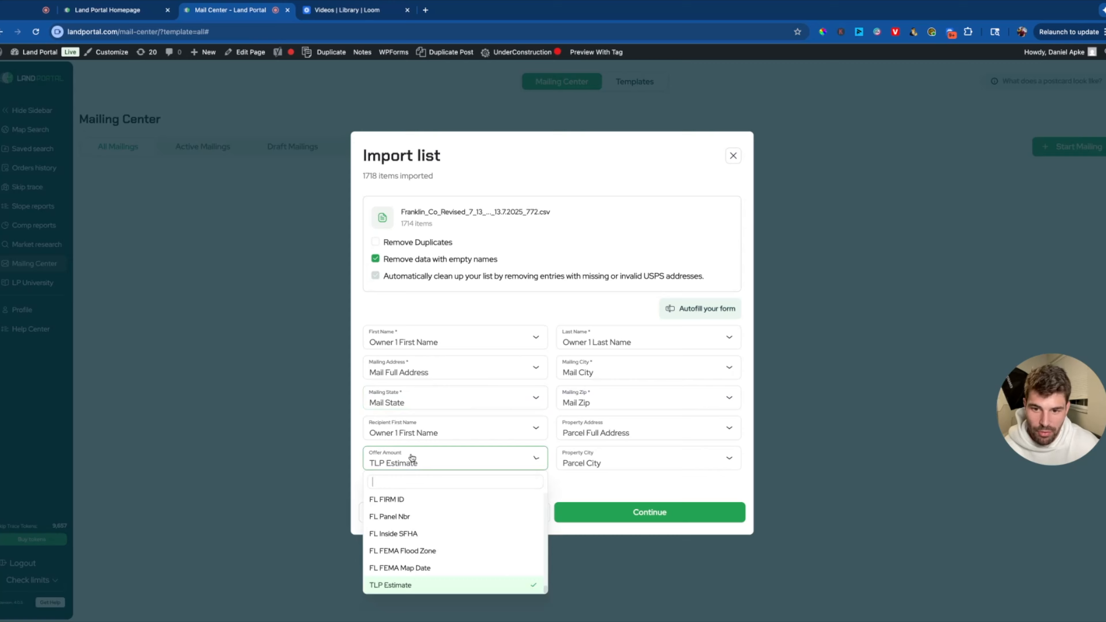
click(433, 461)
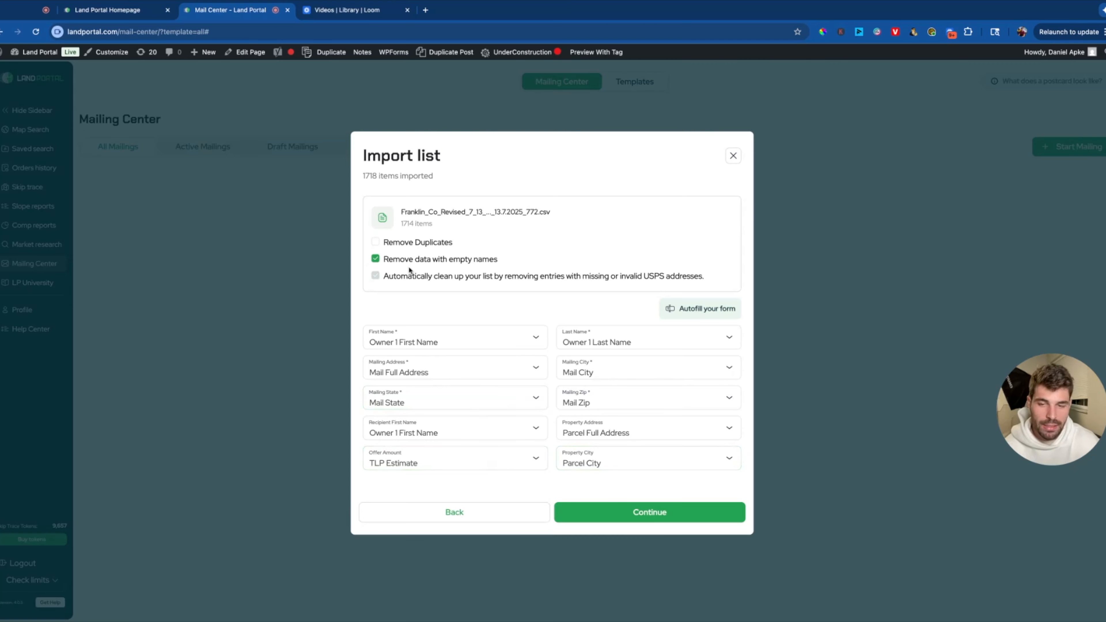
click(735, 160)
click(43, 149)
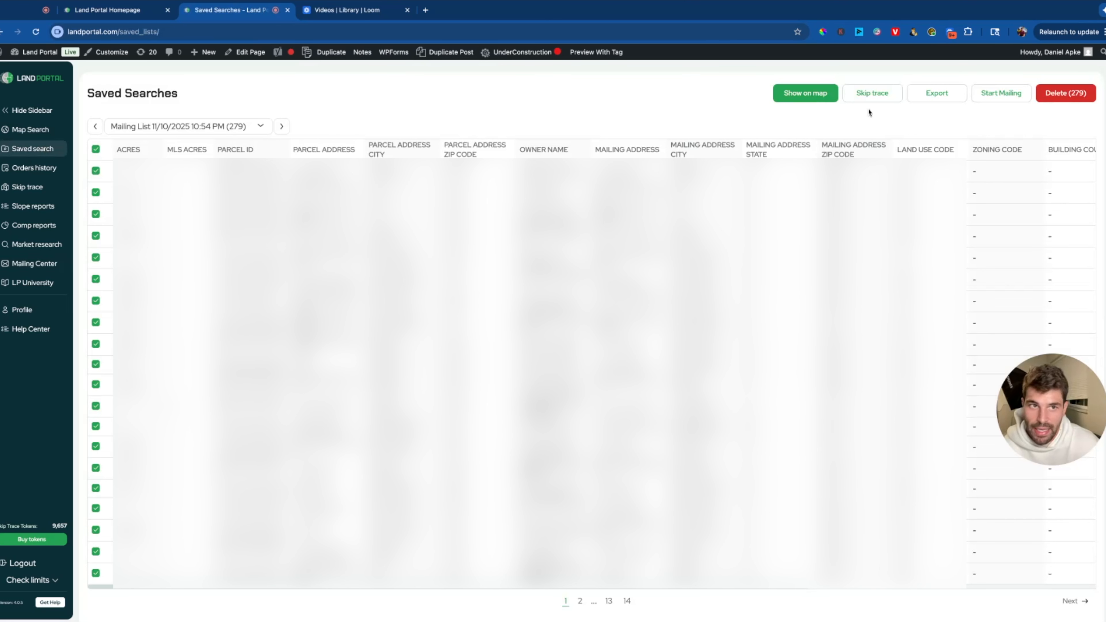
click(995, 96)
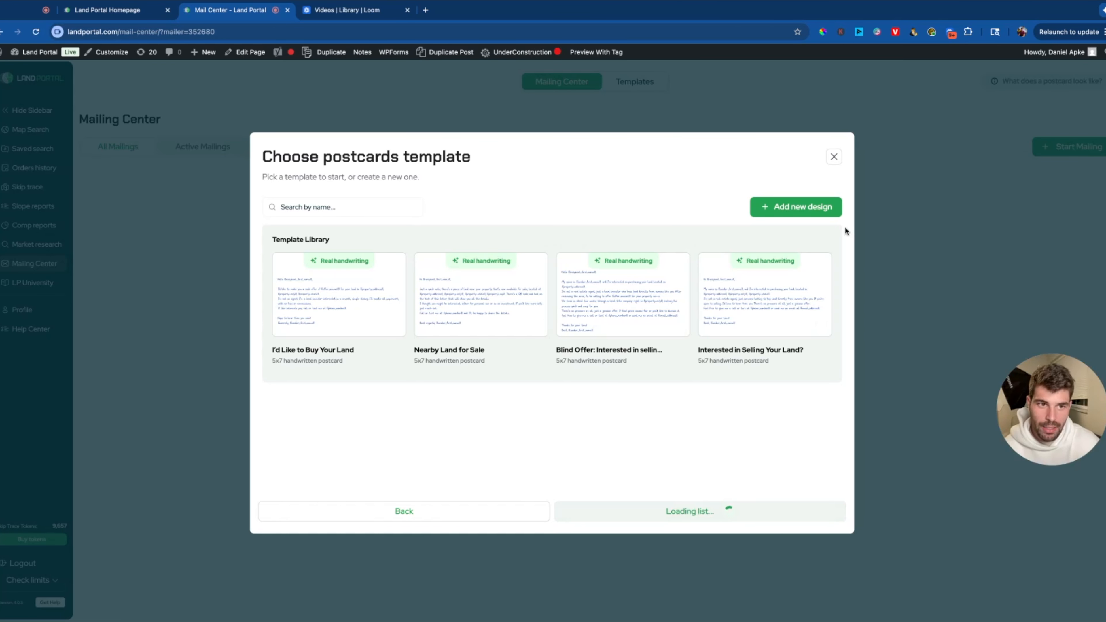
click(836, 158)
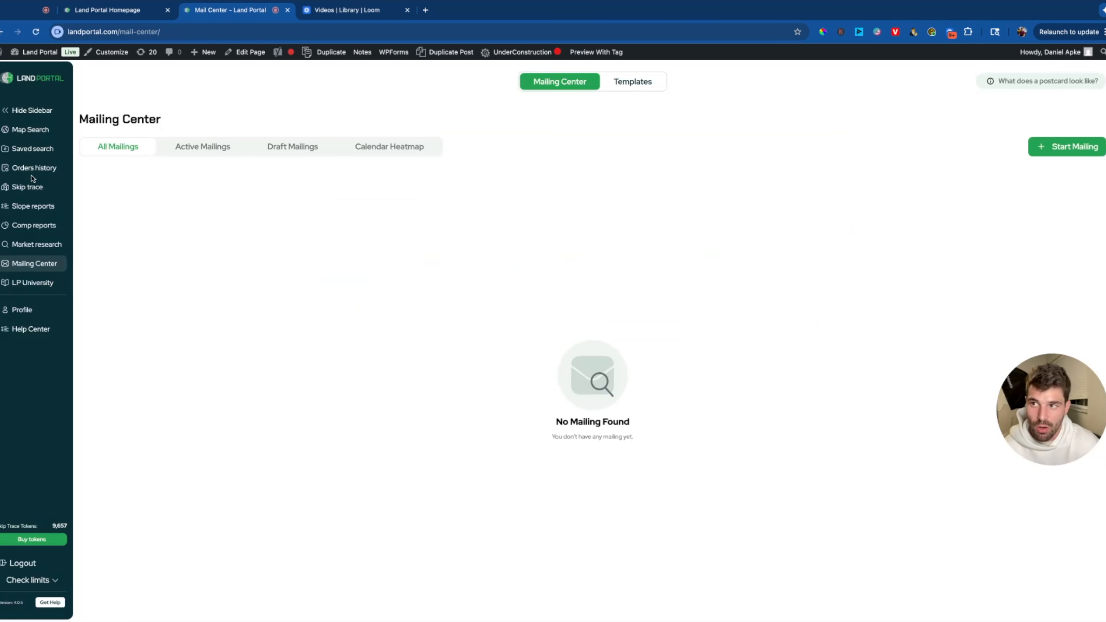
Zoom the map search into Ohio toward the Adams County parcels.
click(35, 134)
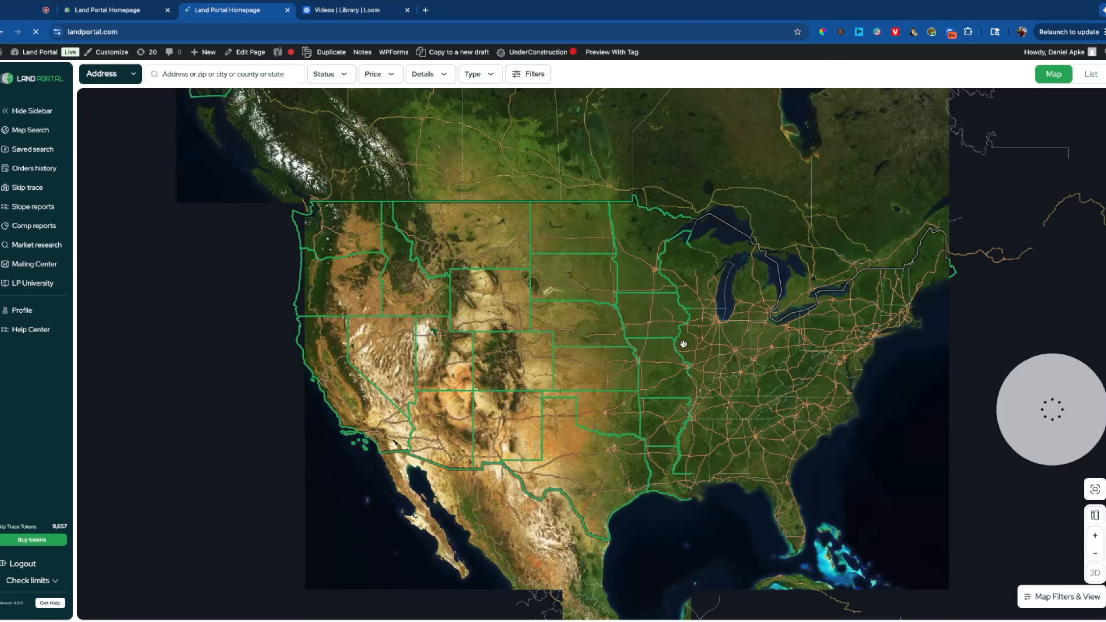
scroll(759, 365, up, 3)
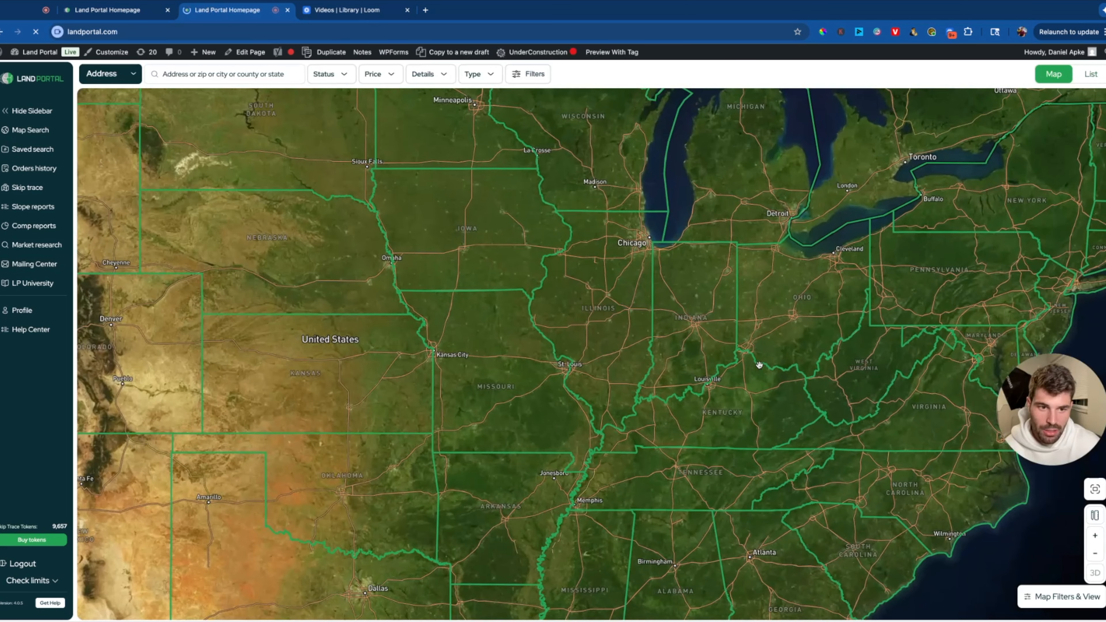
scroll(779, 351, up, 3)
scroll(783, 347, up, 6)
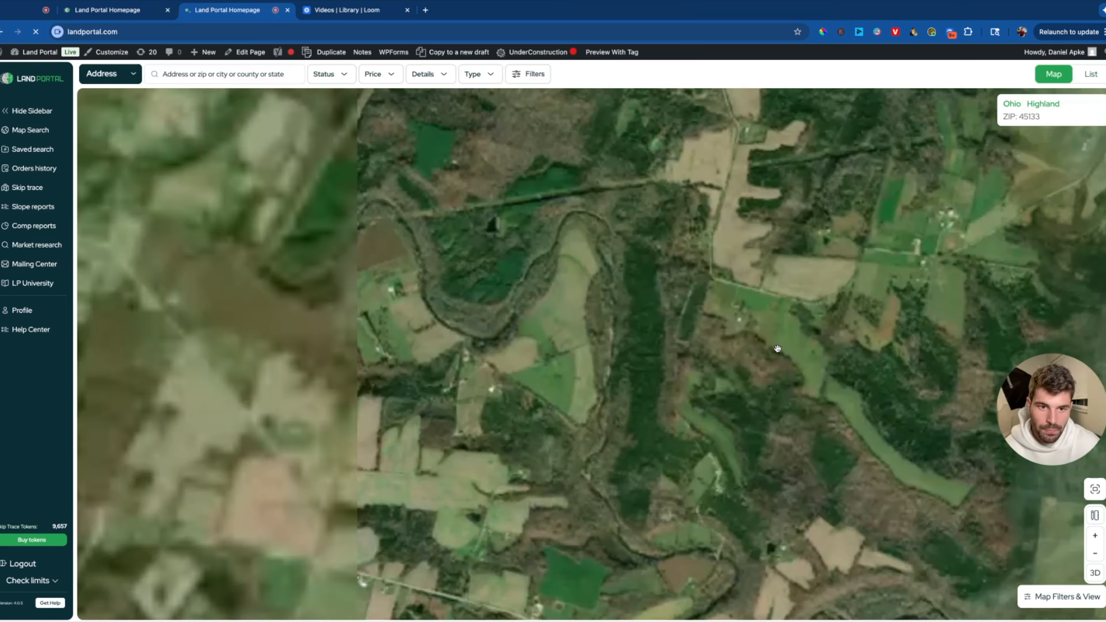
scroll(705, 493, up, 5)
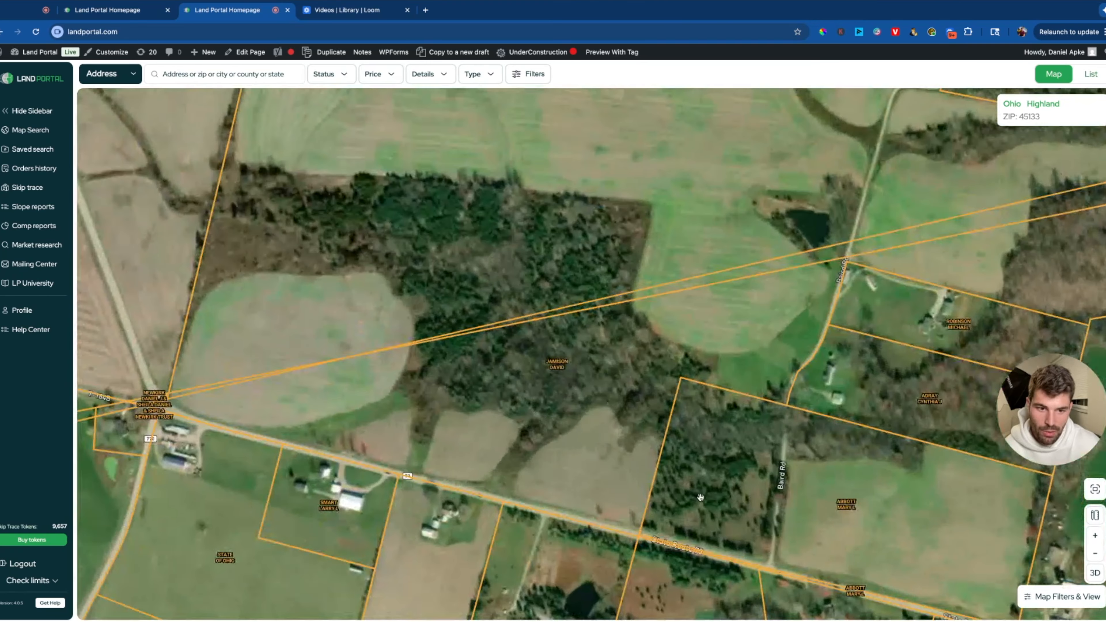
drag(701, 498, 561, 415)
Open the Adams, Ohio 45660 parcel's details, start a mailing for it, and return to the map.
click(741, 434)
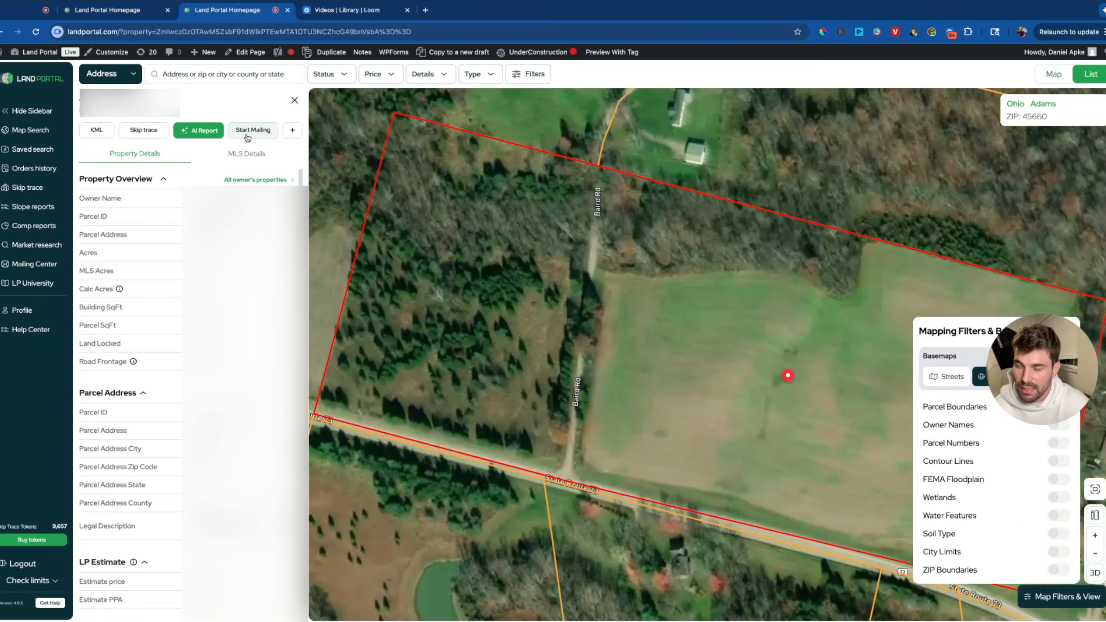
click(260, 138)
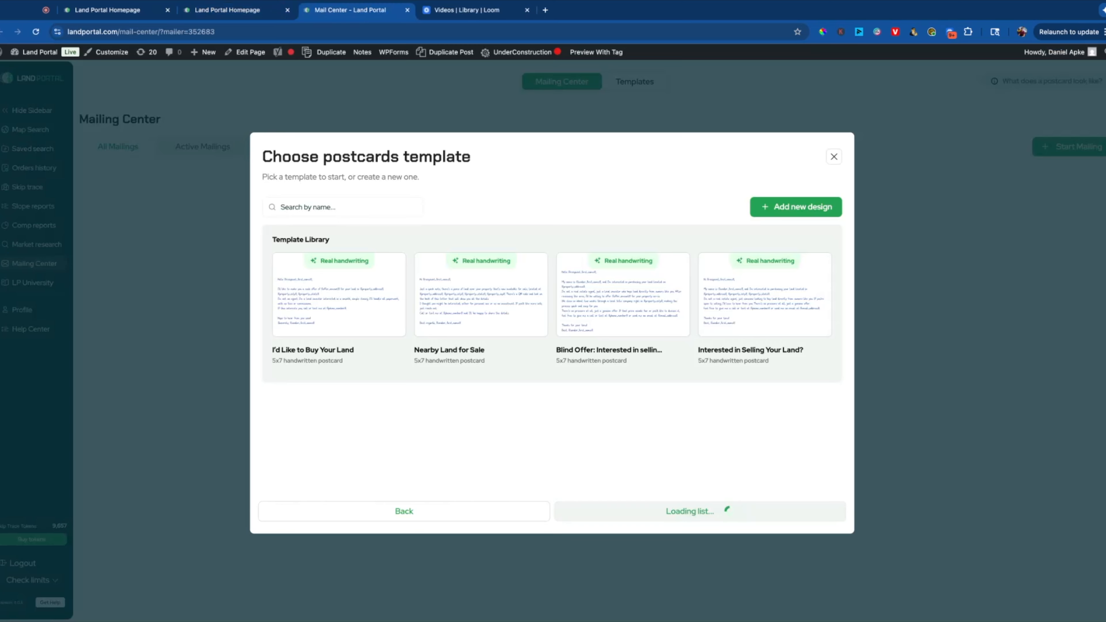
click(254, 17)
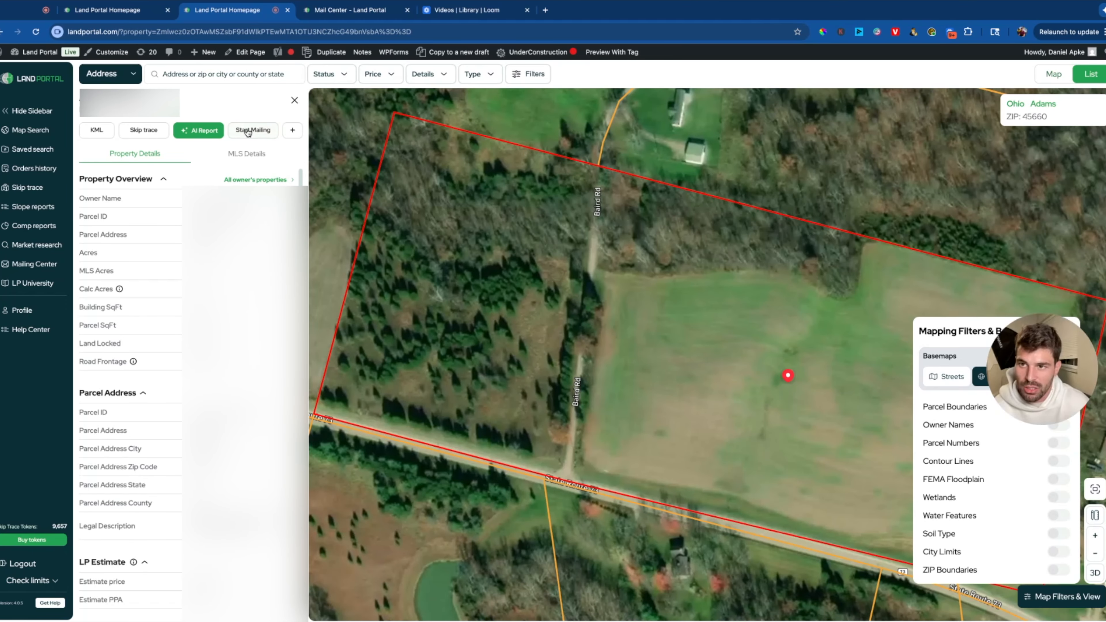